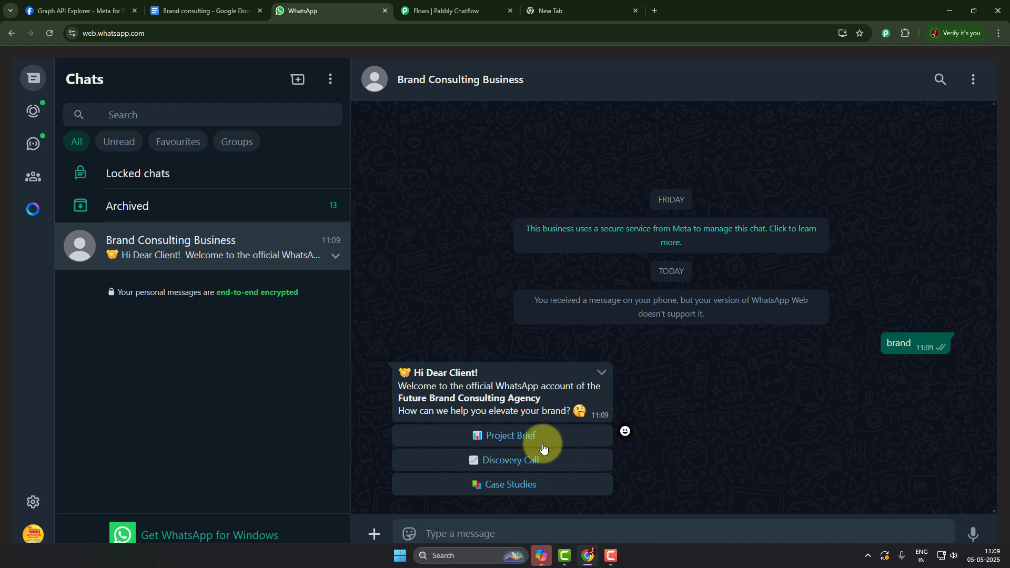
Test the Brand Consulting Business chatbot by answering Project Brief, Brand Strategy and No, Thanks to its successive messages.
click(527, 440)
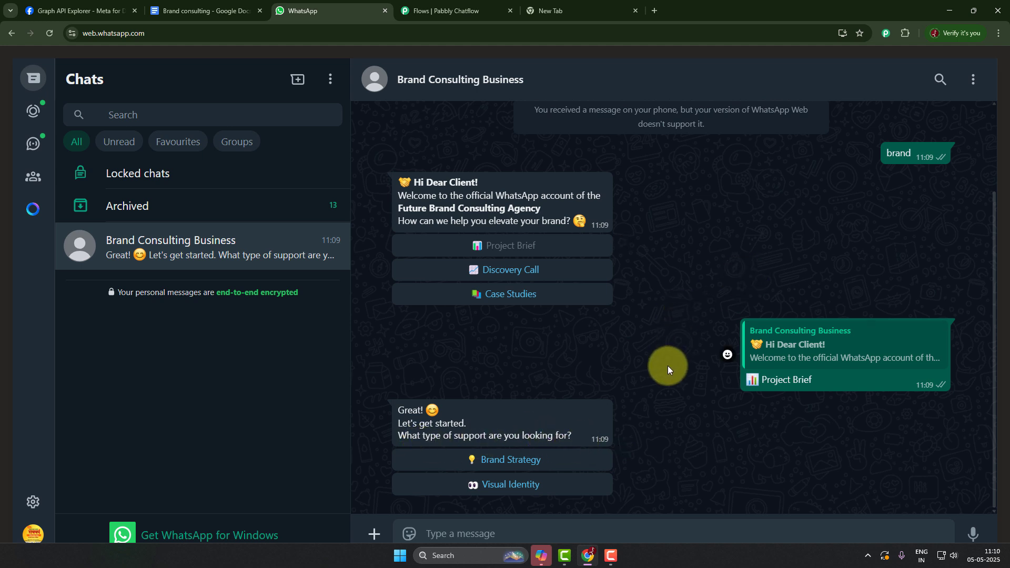
click(501, 460)
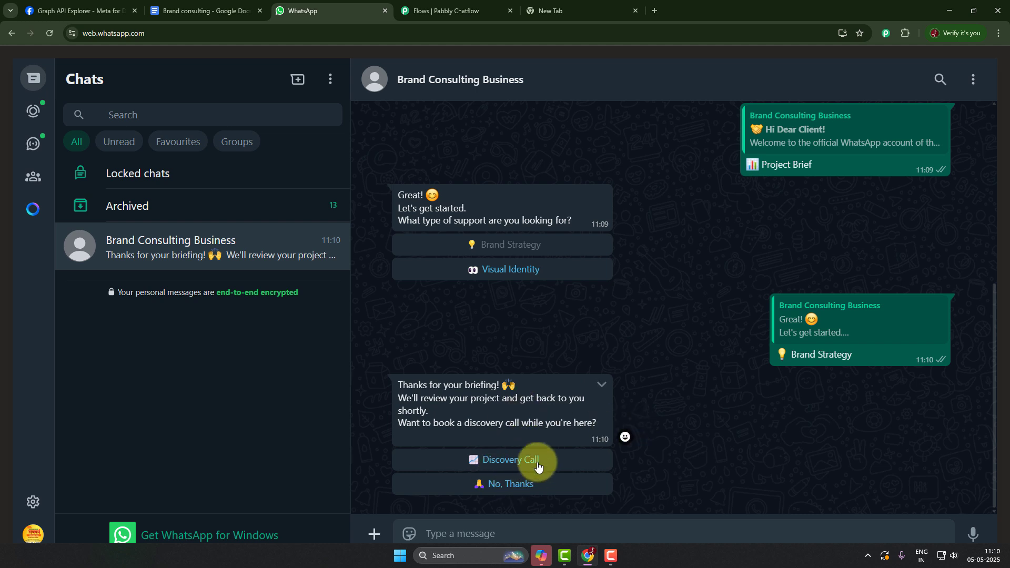
click(508, 489)
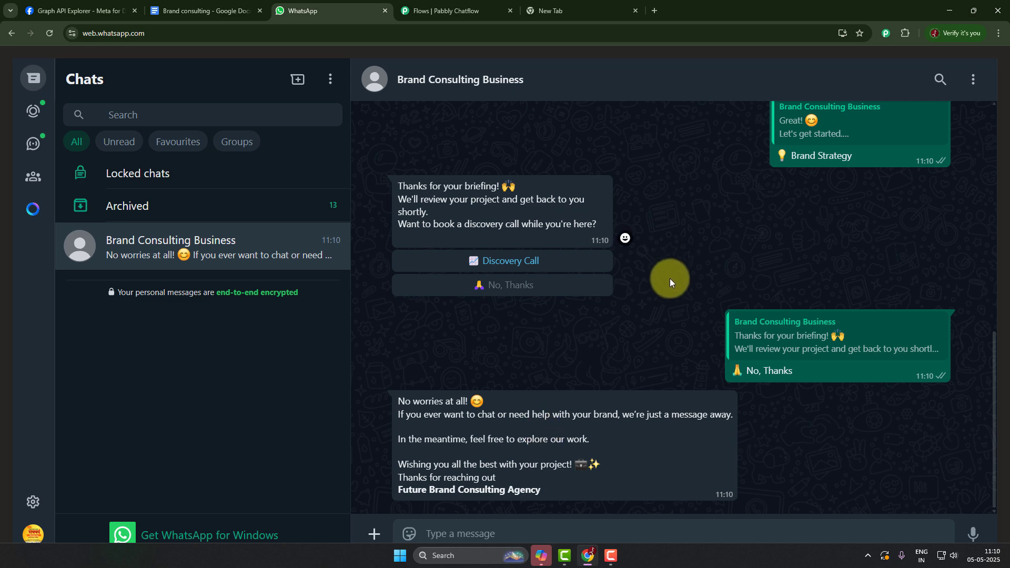
Choose Discovery Call from the chatbot's welcome message and review the resulting conversation.
scroll(669, 280, up, 5)
scroll(677, 290, up, 4)
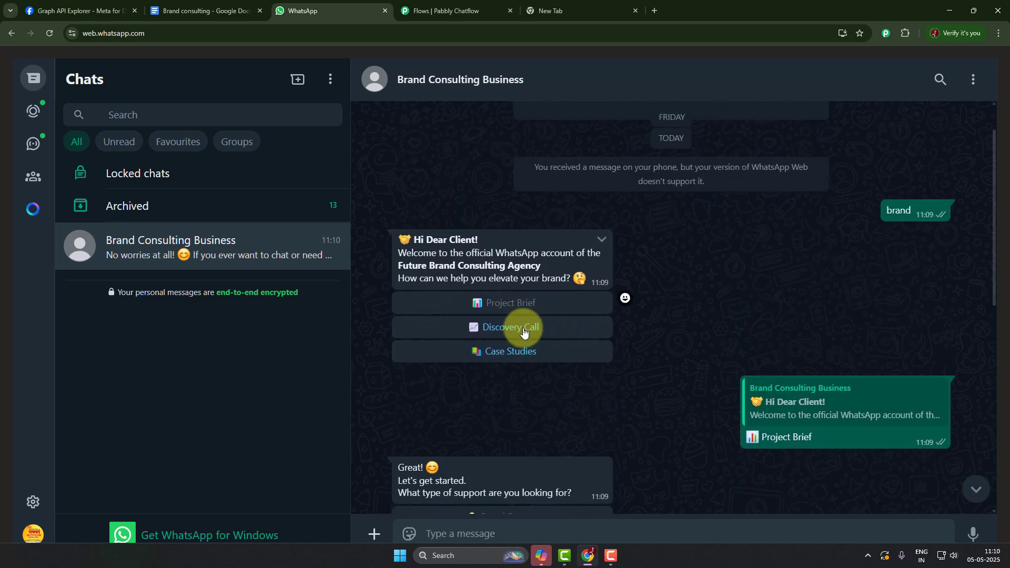
click(524, 331)
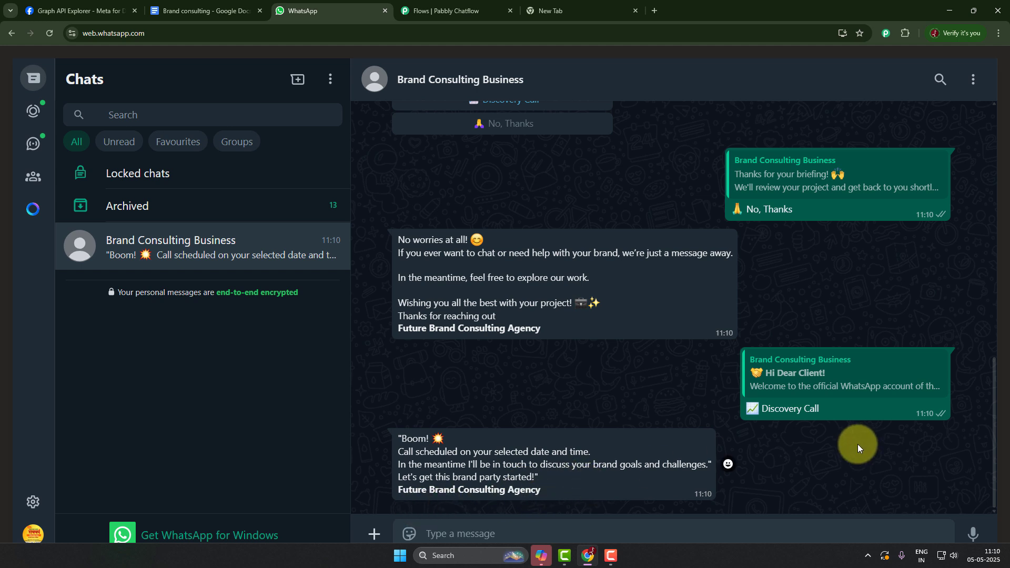
scroll(659, 382, up, 3)
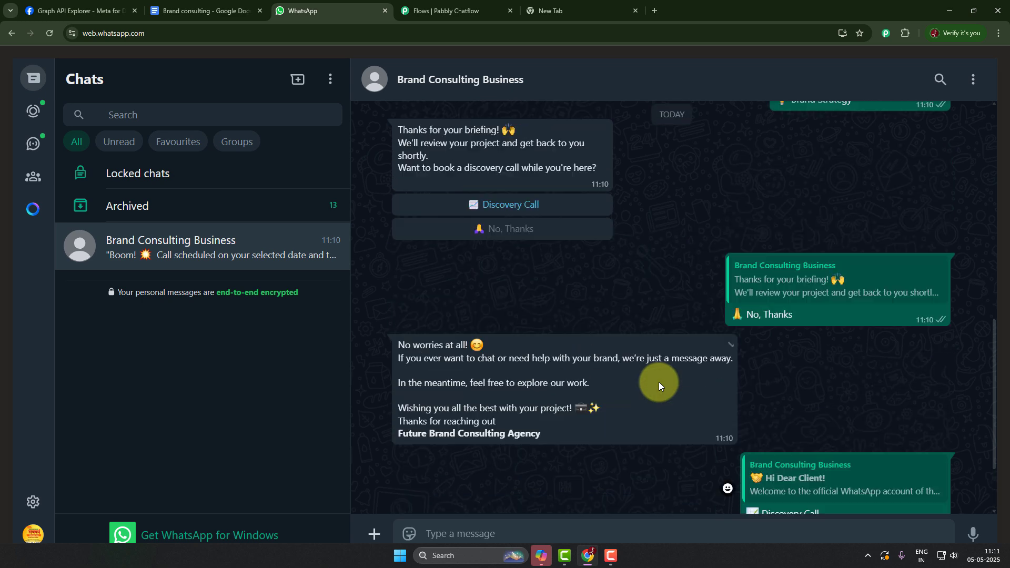
scroll(659, 382, up, 2)
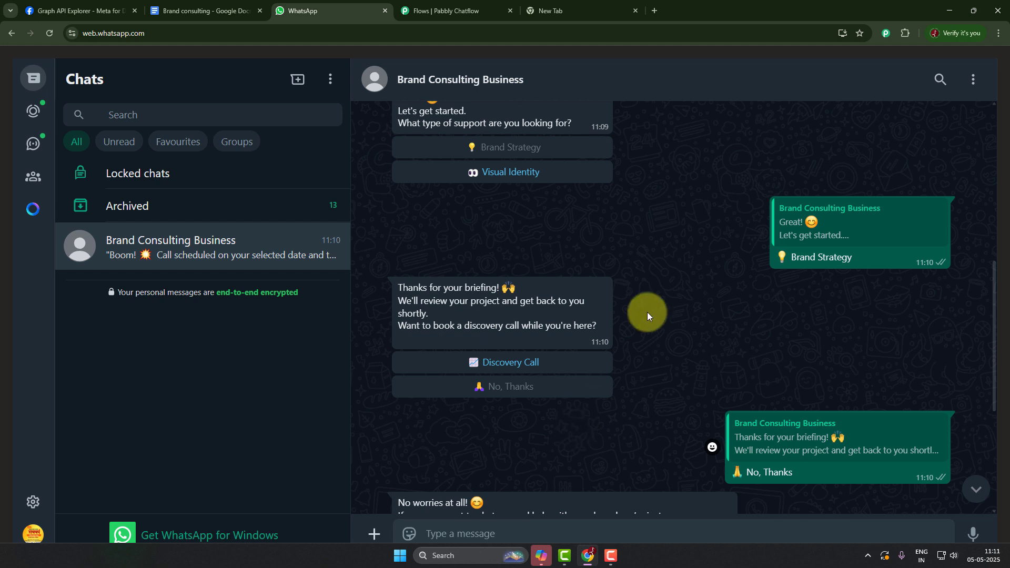
Load the Pabbly Chatflow website at pabbly.com/chatflow in the empty browser tab.
click(595, 10)
click(537, 31)
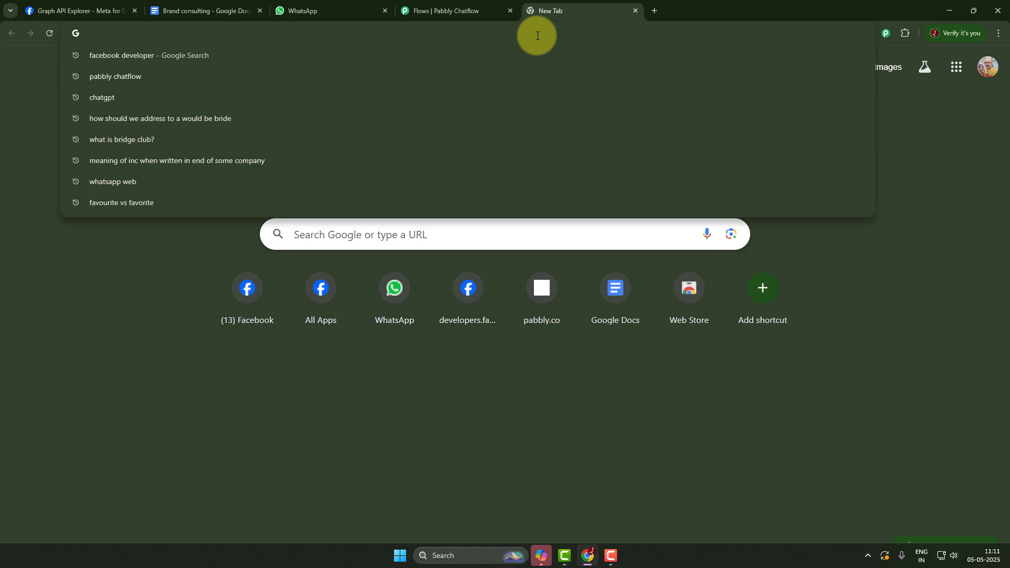
text(pa)
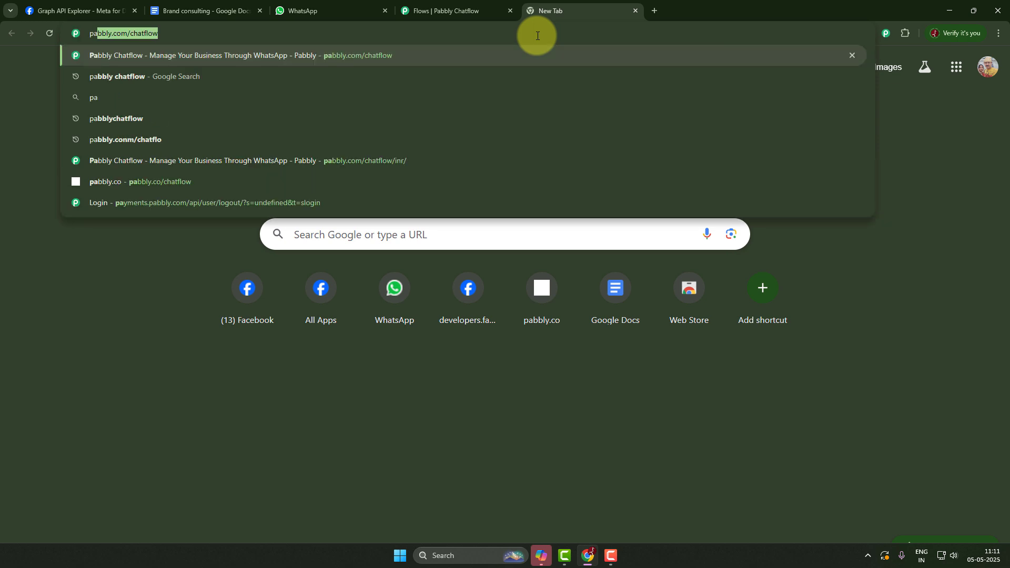
text(bbly)
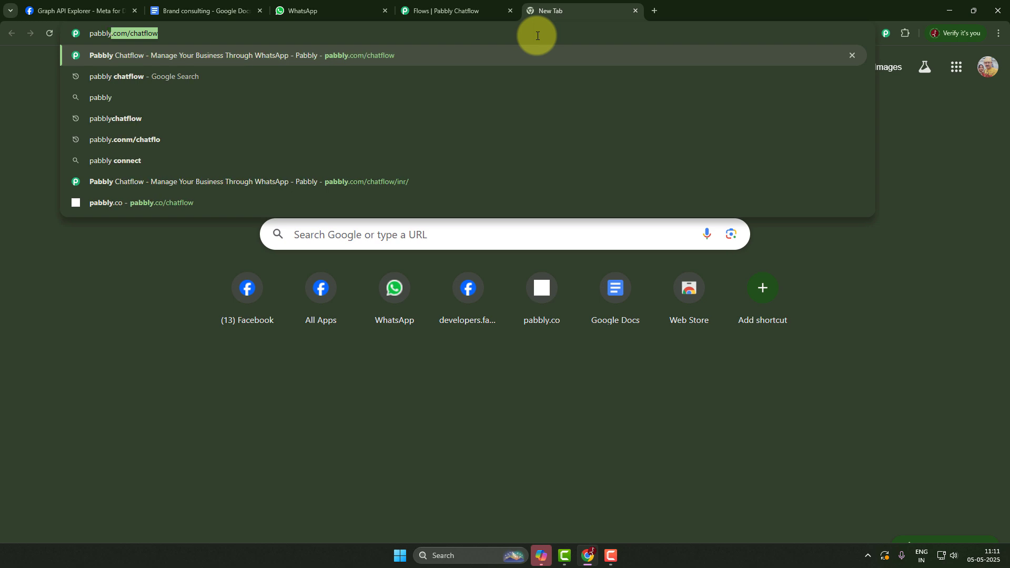
text(.com/)
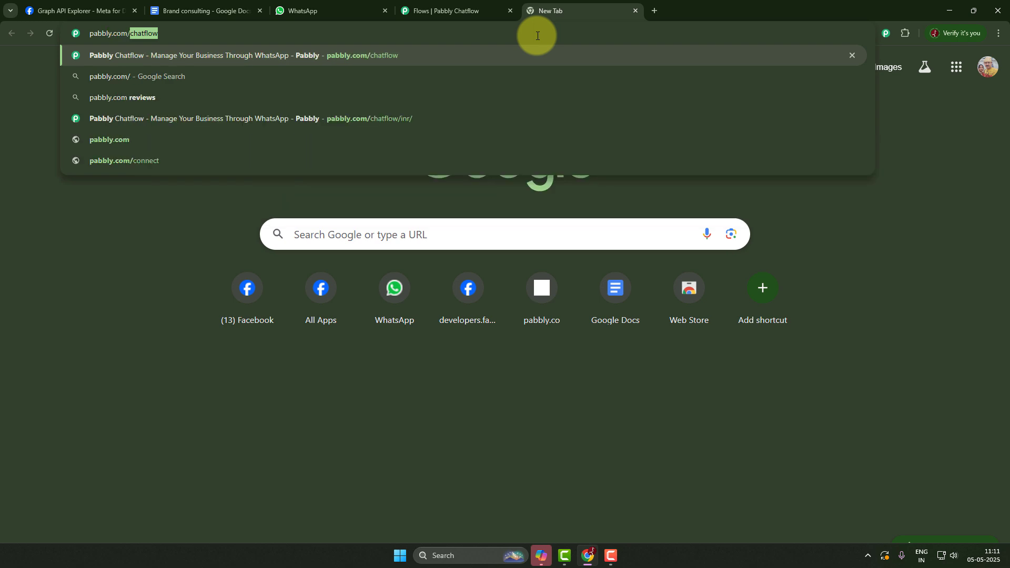
text(chat)
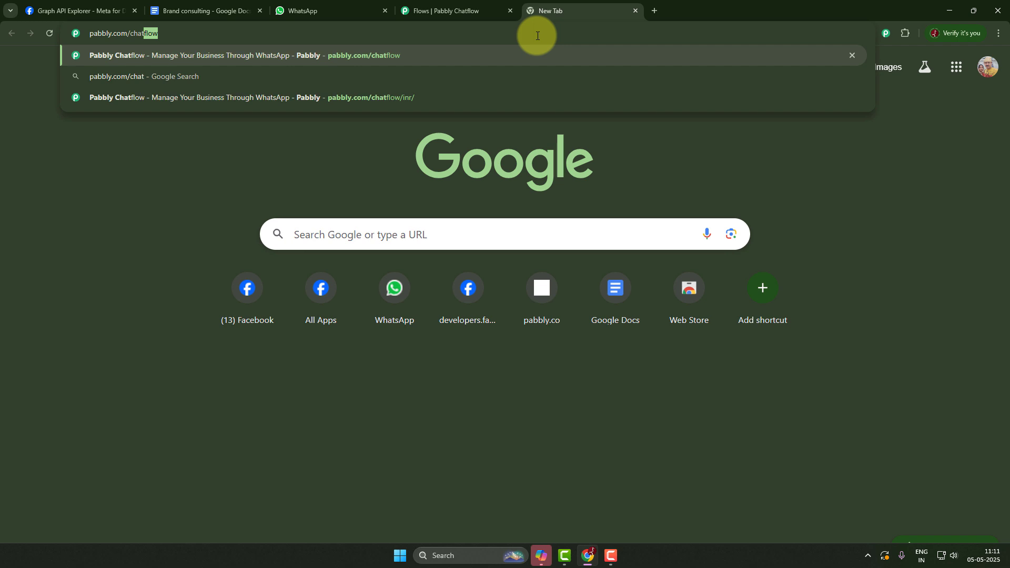
text(flow)
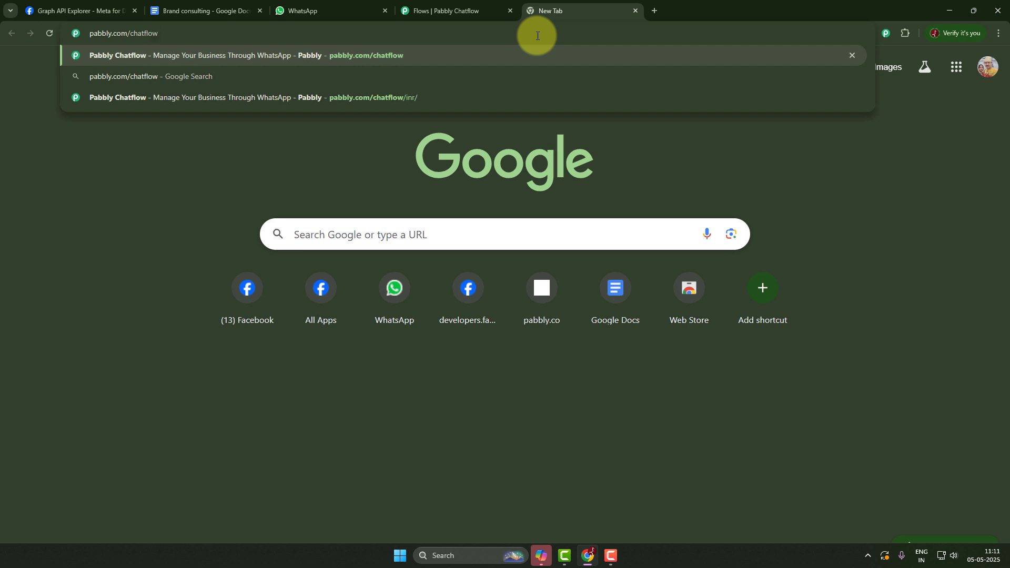
key(Return)
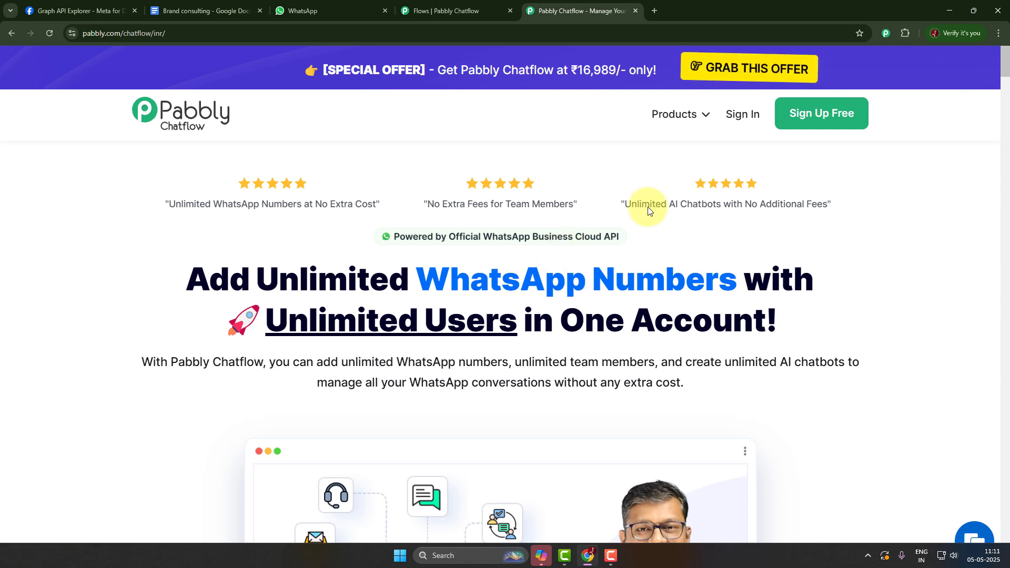
Sign in to Pabbly and access the Pabbly Chatflow application.
click(741, 119)
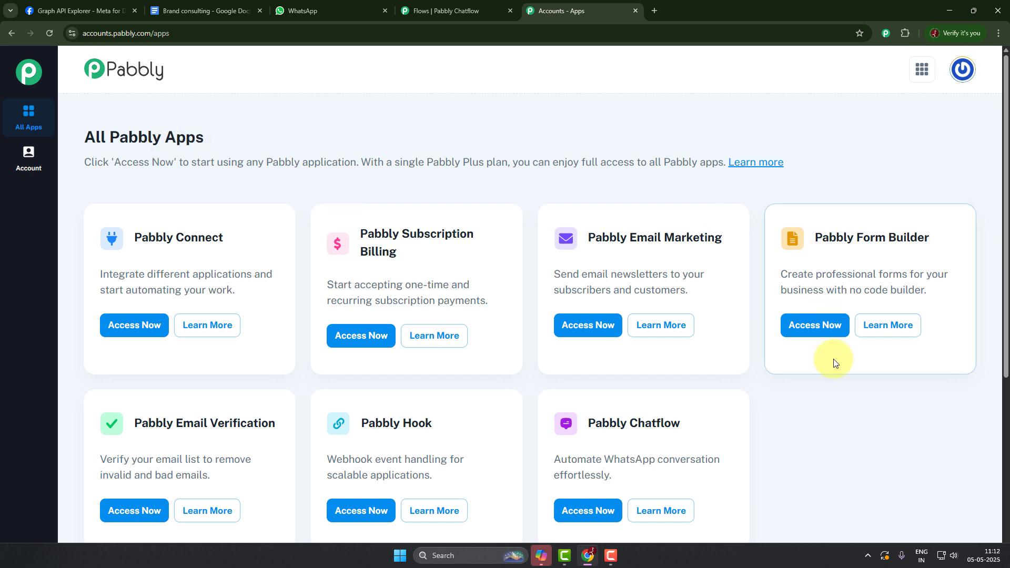
scroll(804, 376, down, 2)
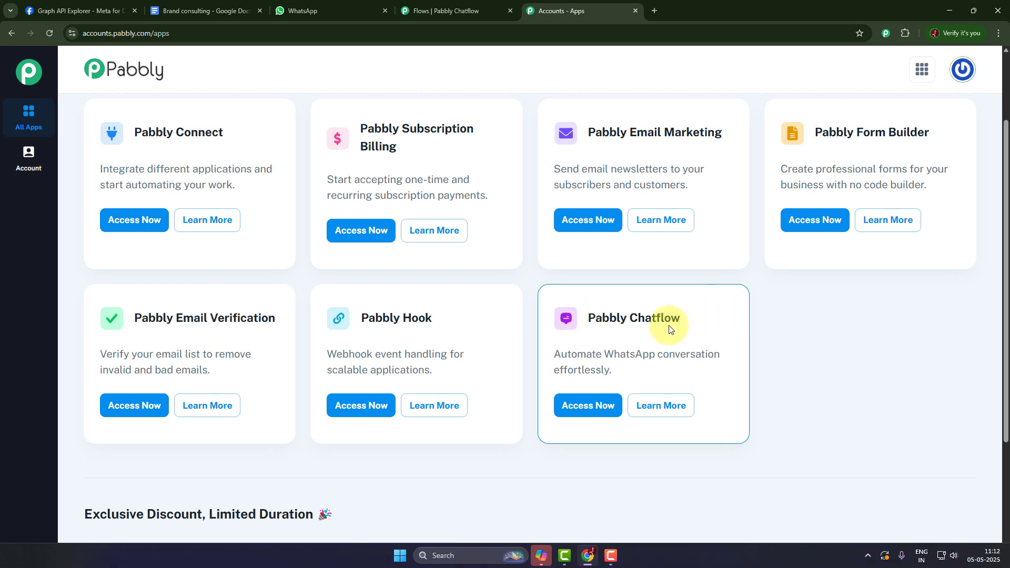
click(592, 409)
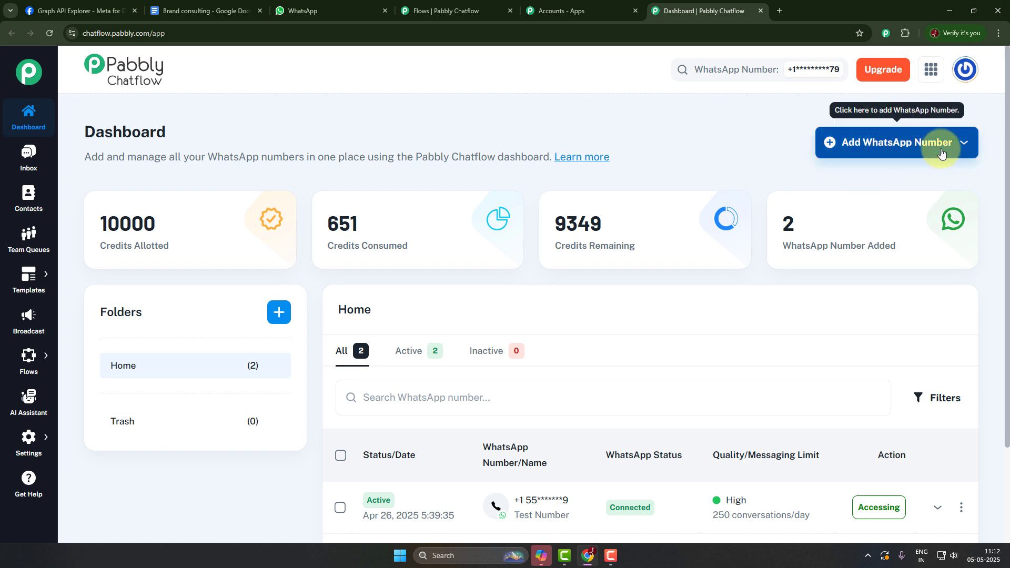
Look at the connection options for adding a WhatsApp number and at the folder creation form, leaving without creating anything.
click(965, 143)
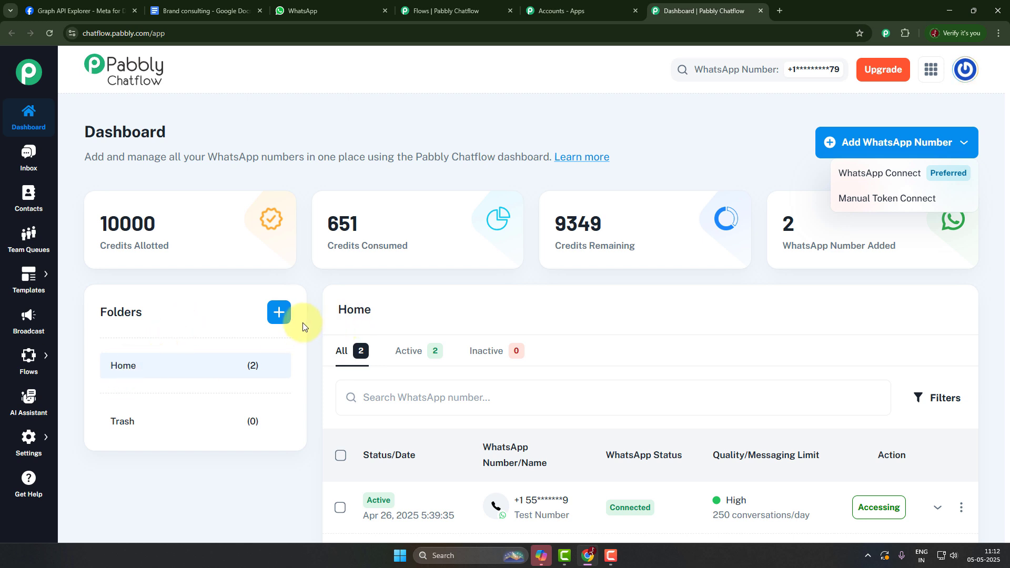
click(280, 313)
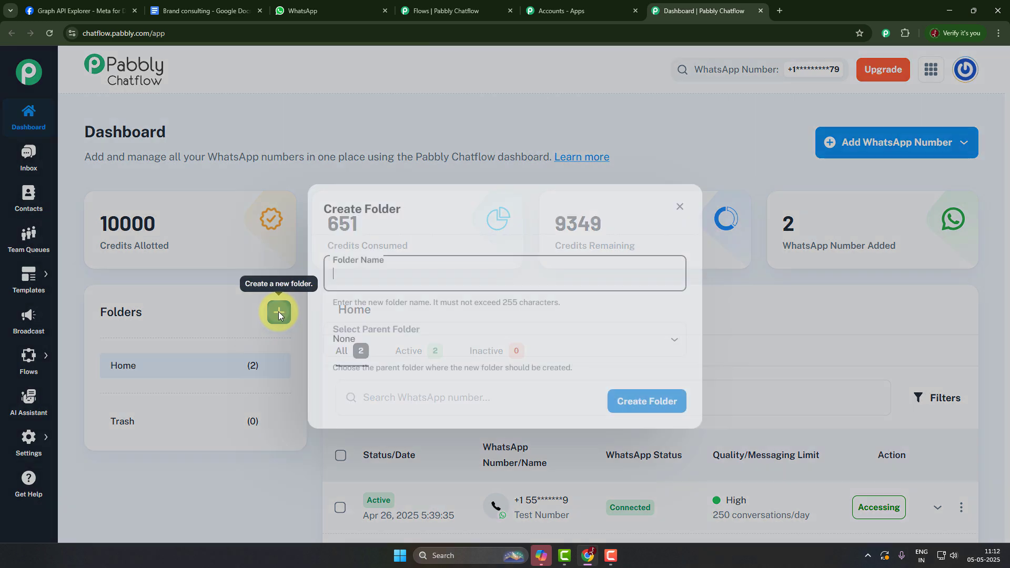
click(680, 206)
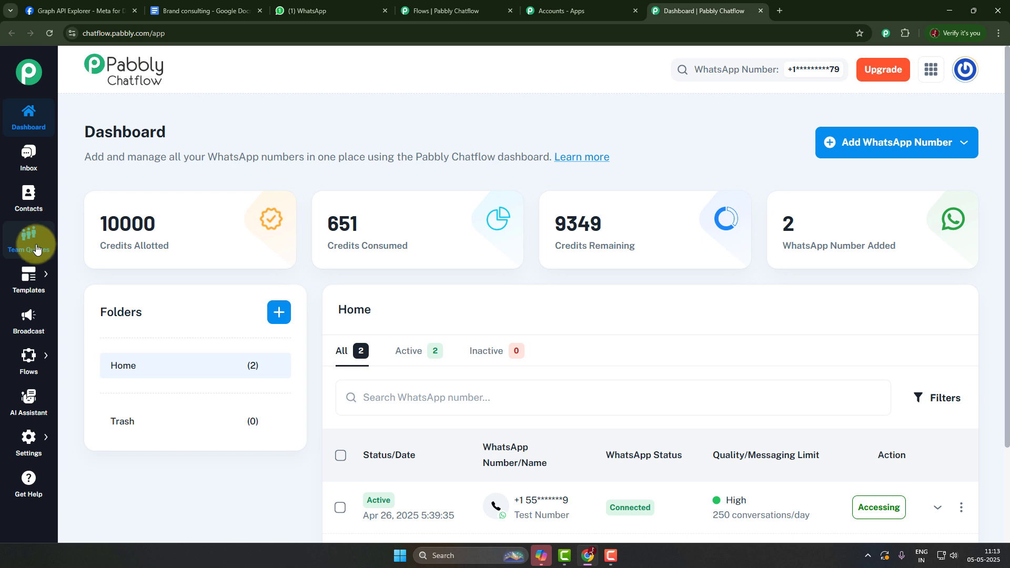
Go to the Flow Builder page listing the chatbot flows.
mouse_move(42, 283)
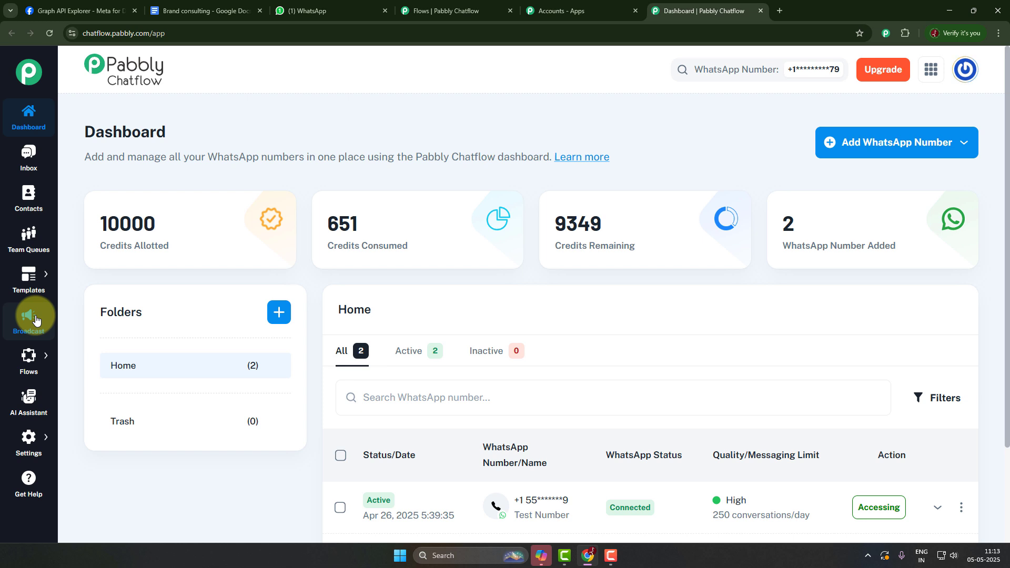
mouse_move(37, 364)
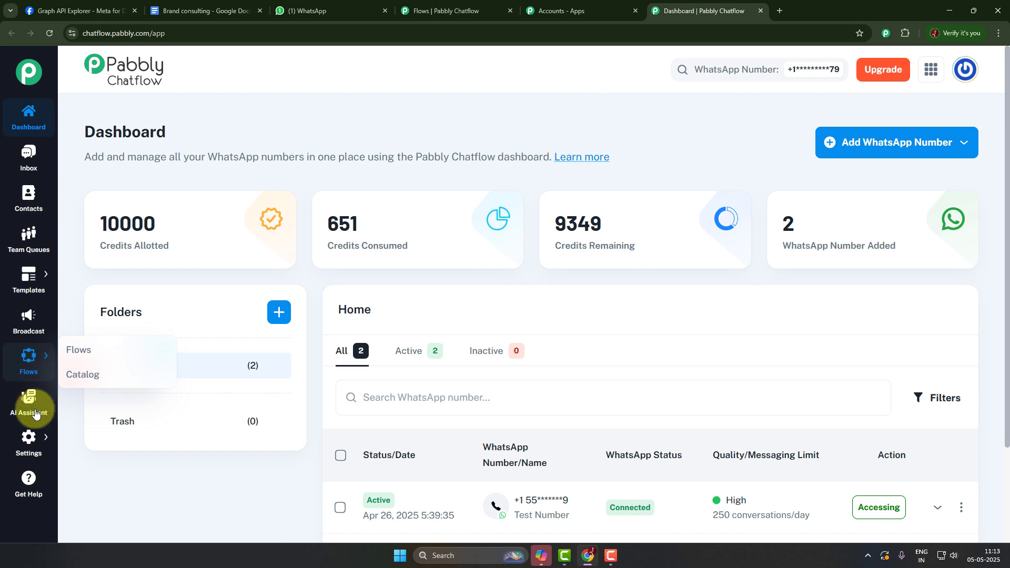
mouse_move(47, 442)
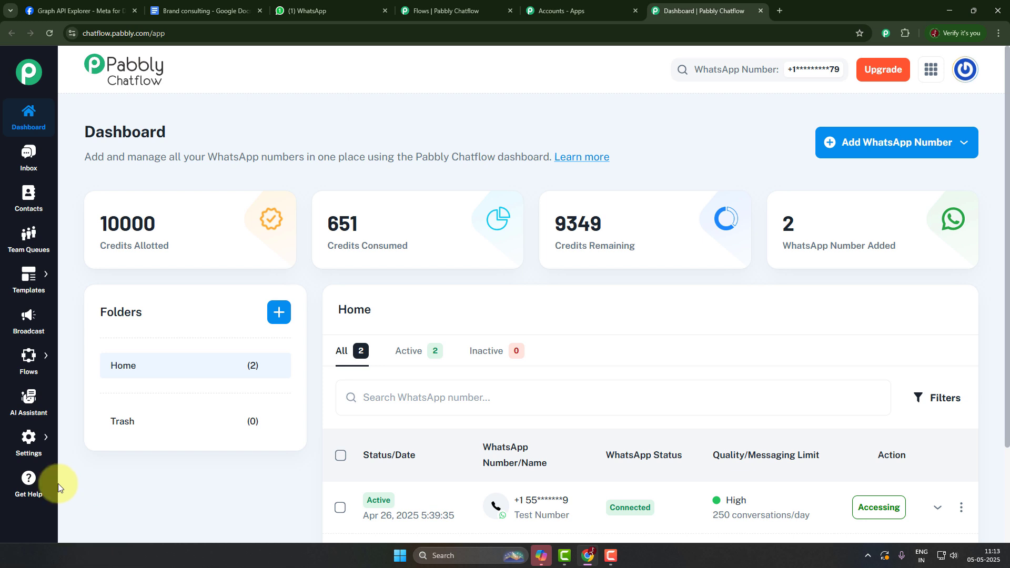
mouse_move(32, 365)
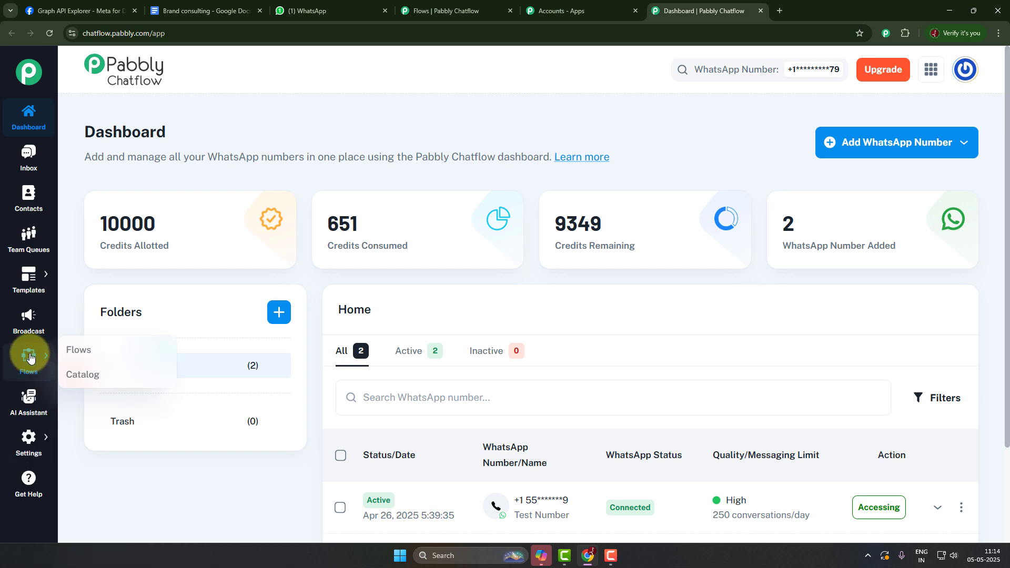
click(79, 350)
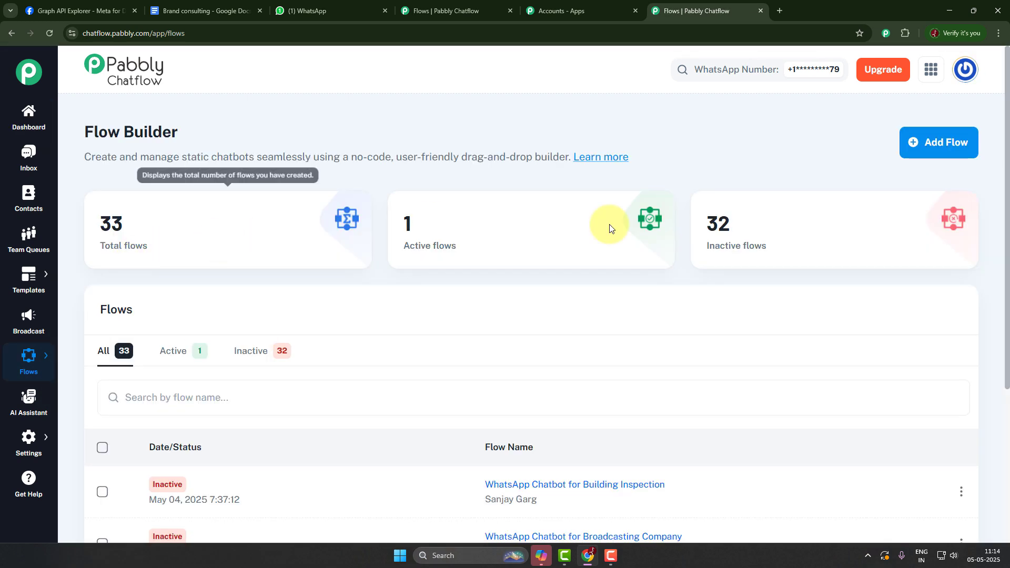
Open the WhatsApp Chatbot for Brand Consulting flow and examine how its messages are connected.
mouse_move(831, 238)
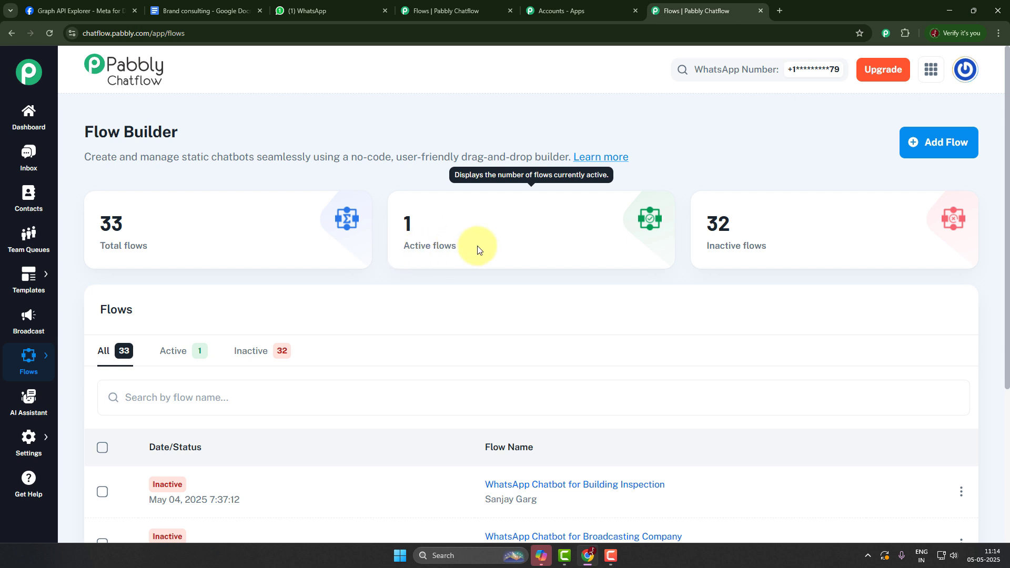
scroll(626, 339, down, 4)
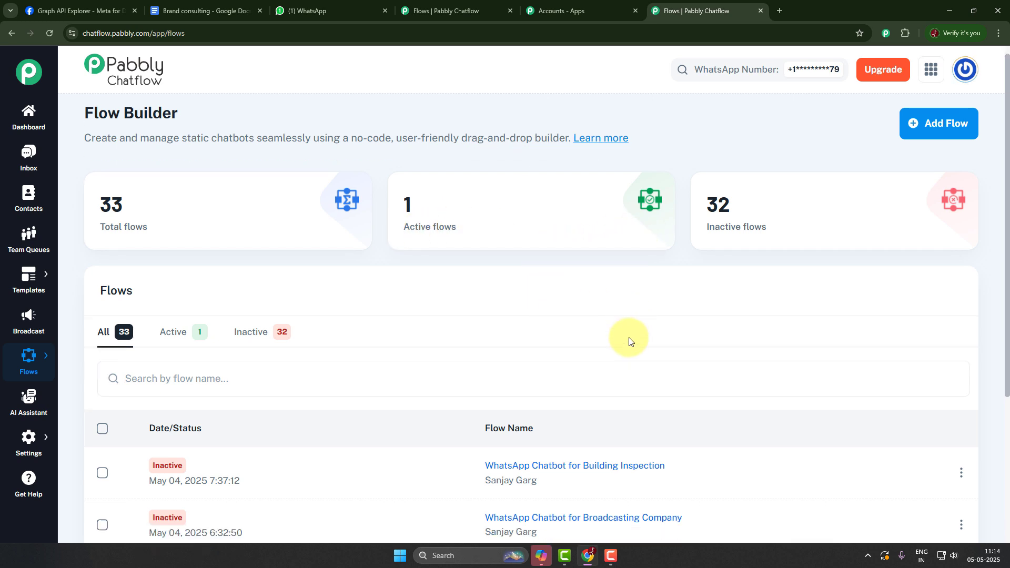
scroll(630, 338, down, 1)
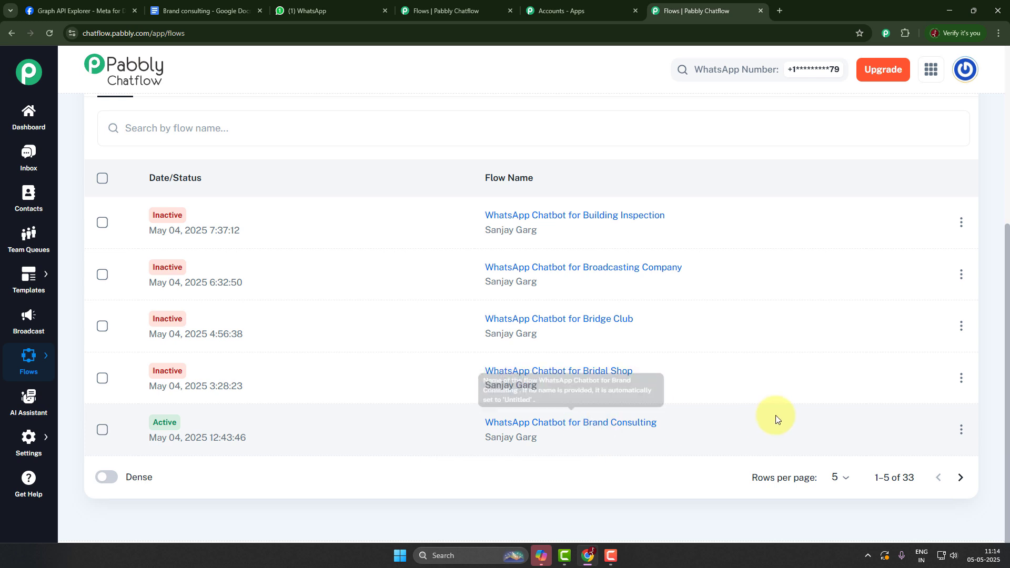
click(584, 423)
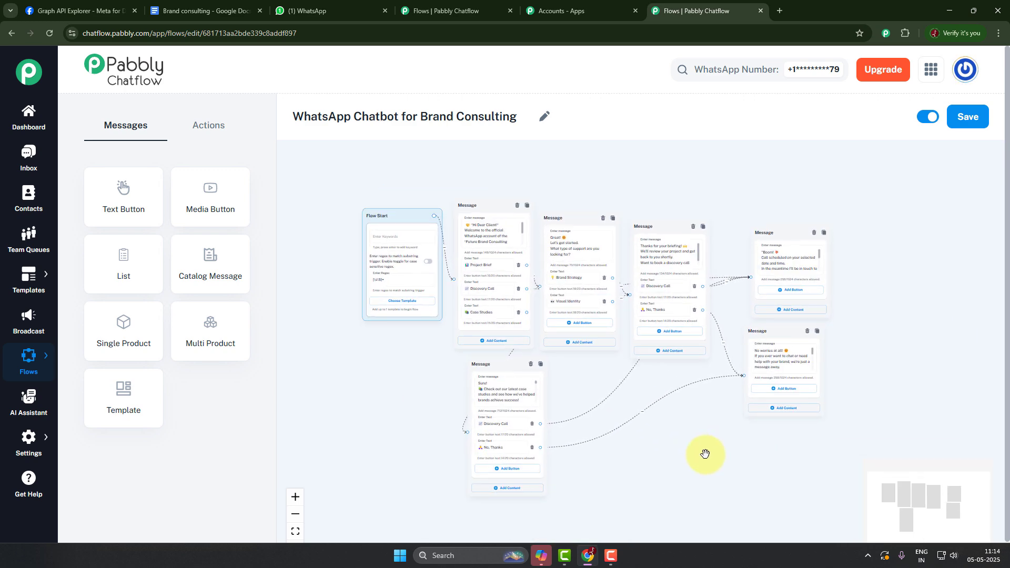
scroll(706, 454, up, 1)
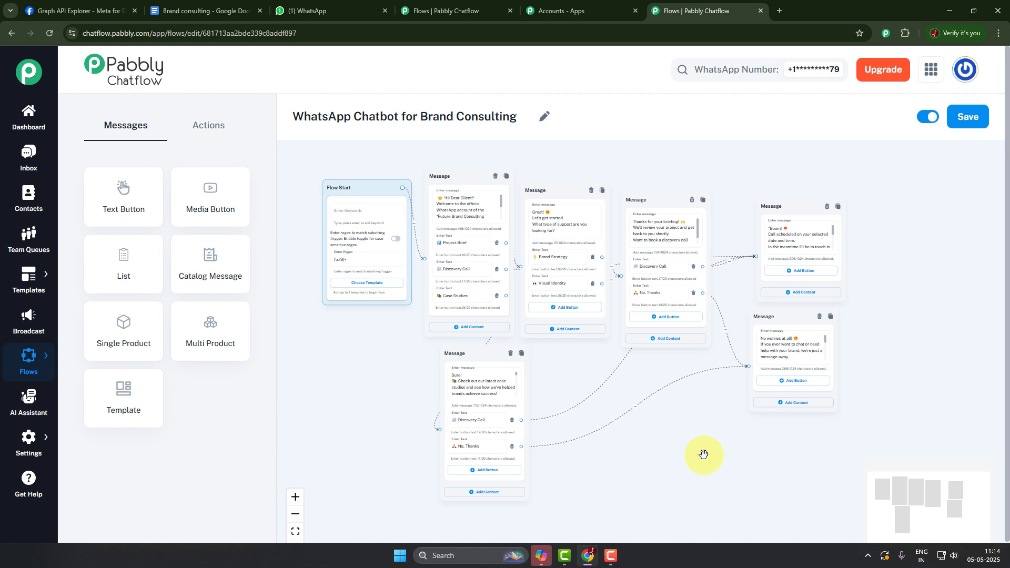
drag(706, 451, 715, 461)
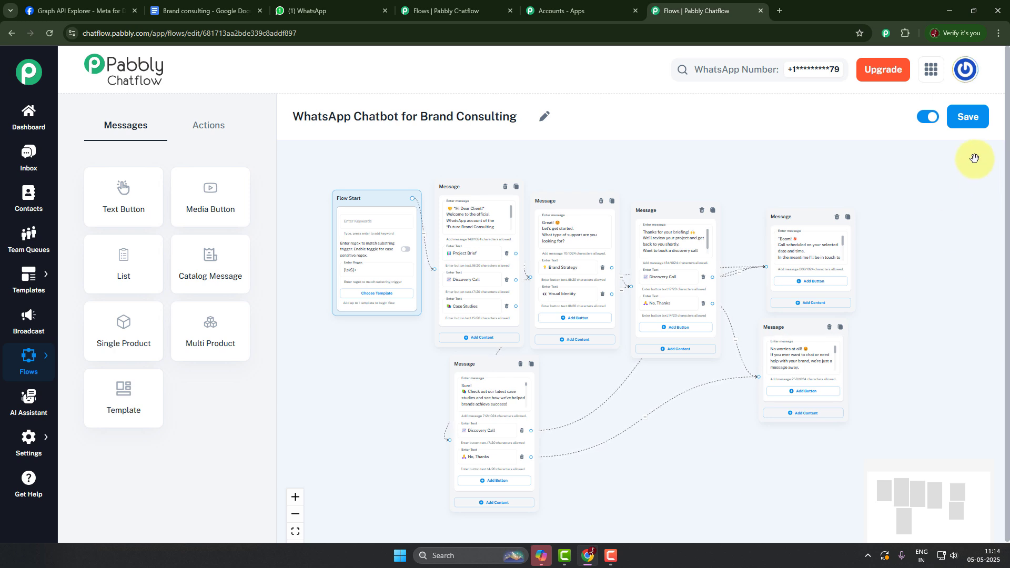
Set the WhatsApp Chatbot for Brand Consulting flow to inactive, save it and return to the flow list.
click(929, 117)
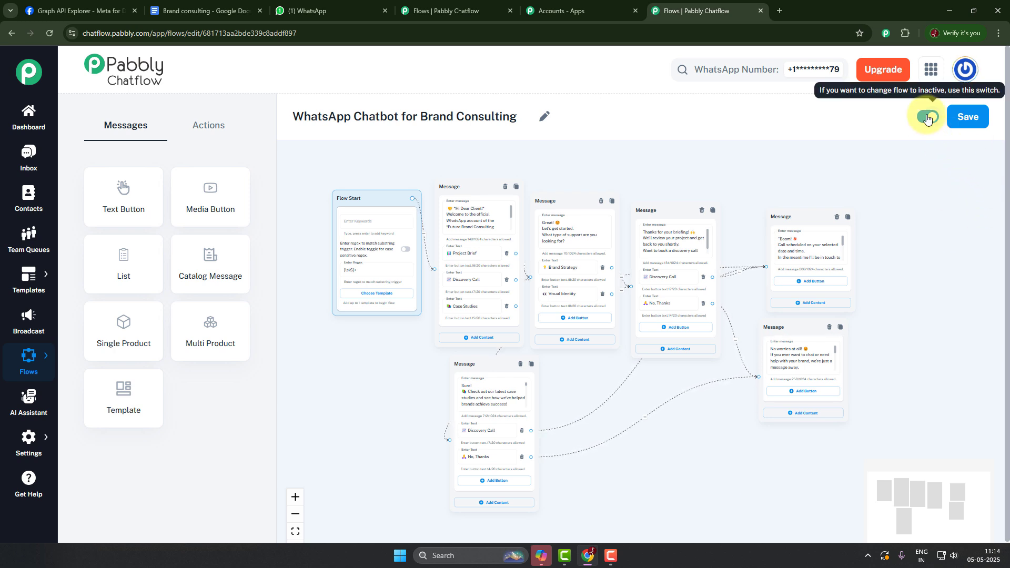
click(968, 117)
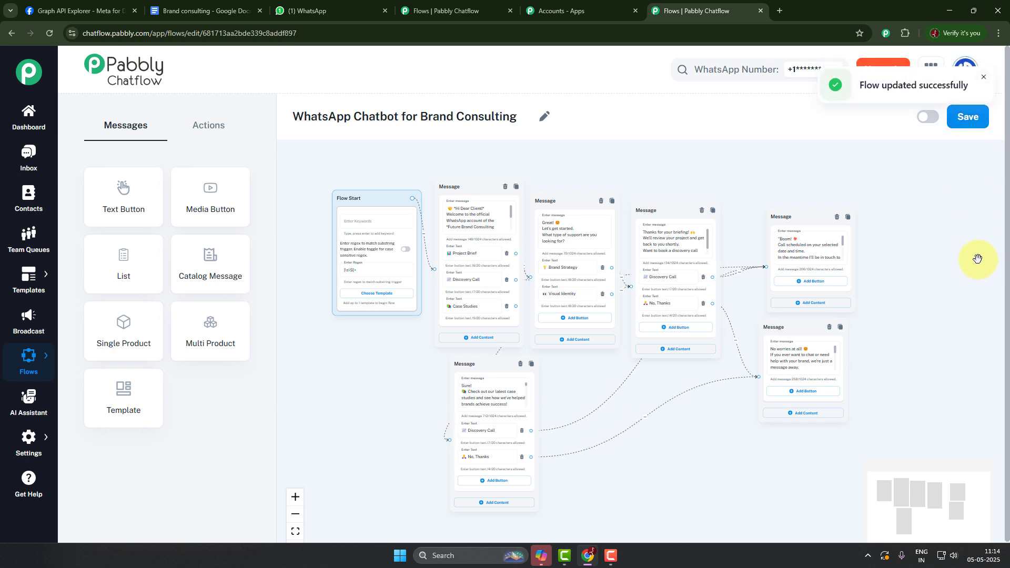
click(985, 80)
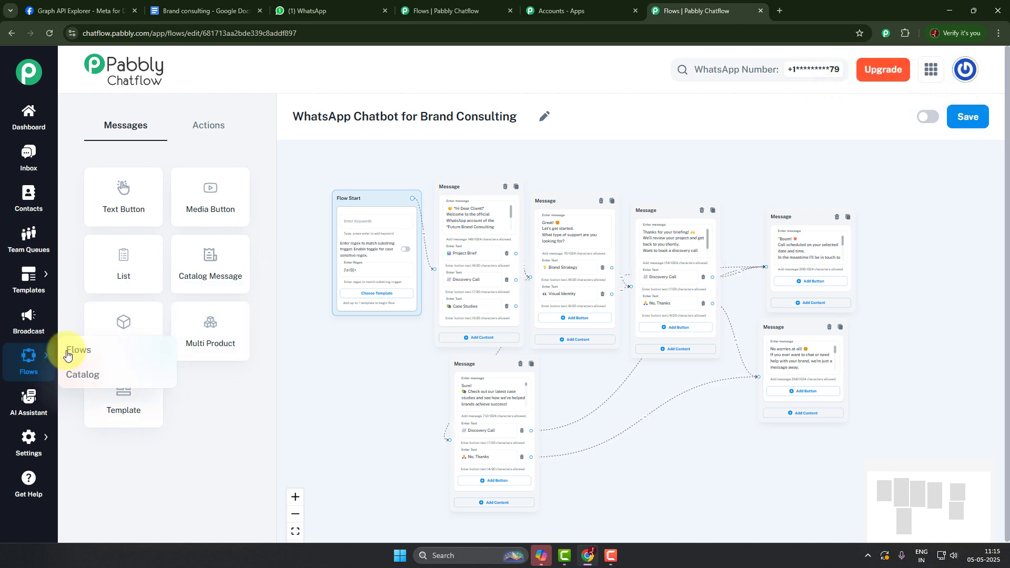
click(79, 351)
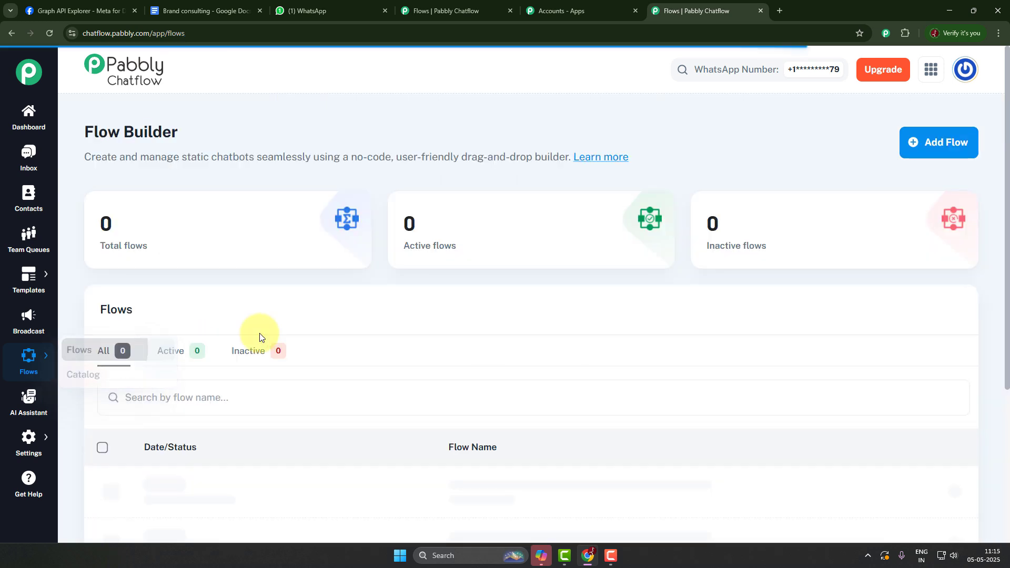
Create a new flow named WhatsApp Chatbot for Brand Consulting Test and save it.
click(943, 147)
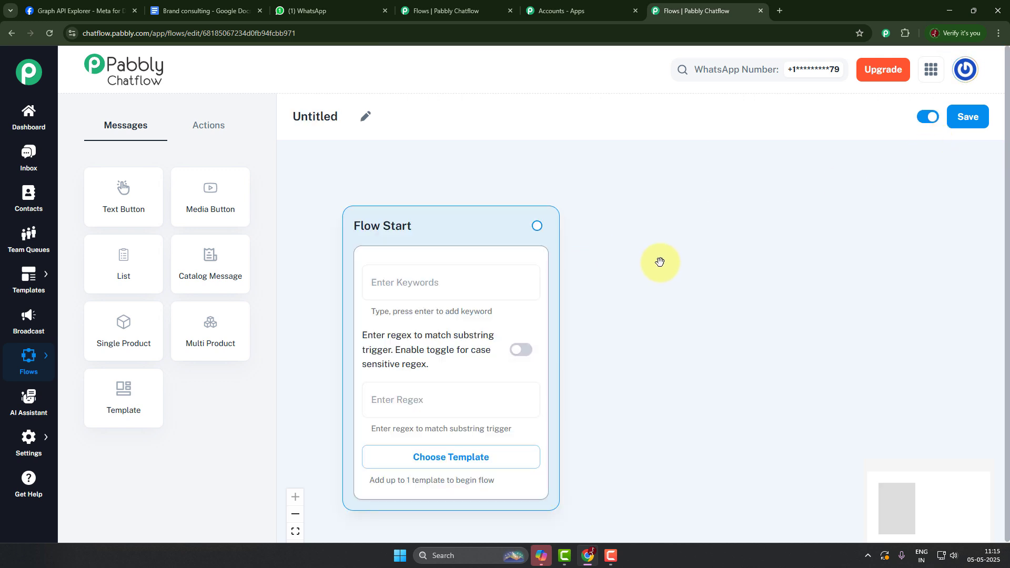
click(364, 118)
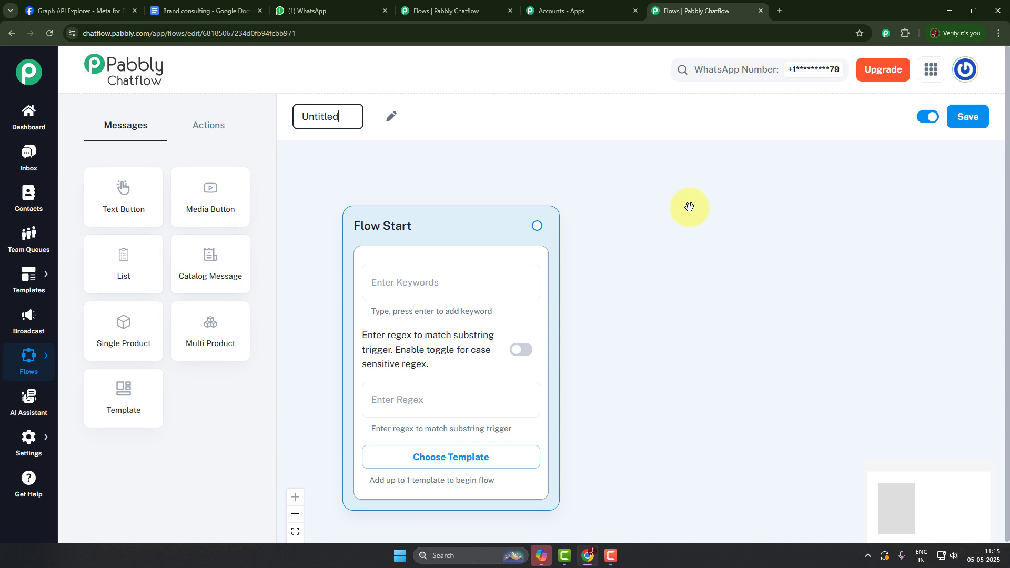
key(ctrl+a)
text(WhatsApp Chatbot for Brand Consulting Test)
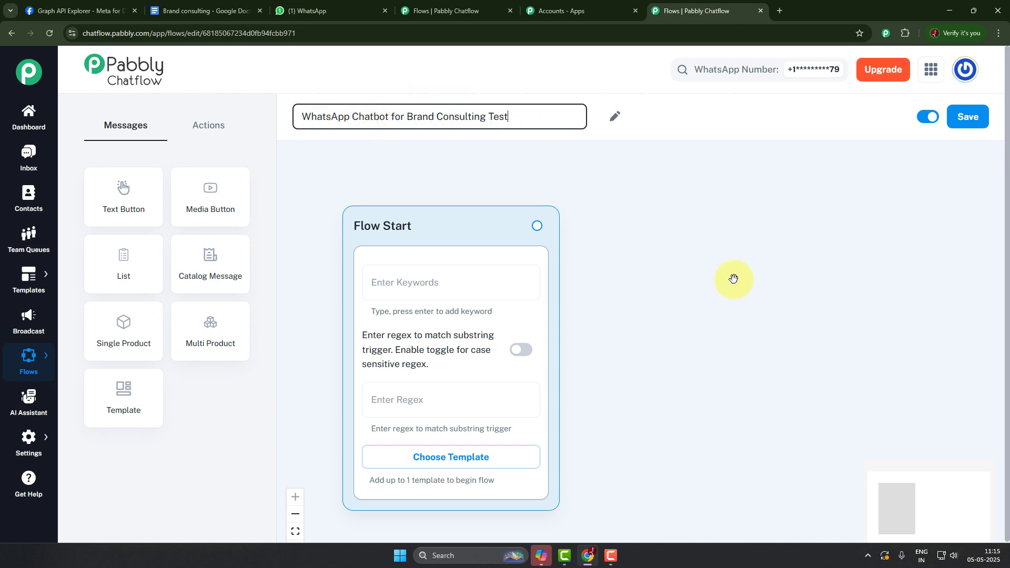
click(968, 117)
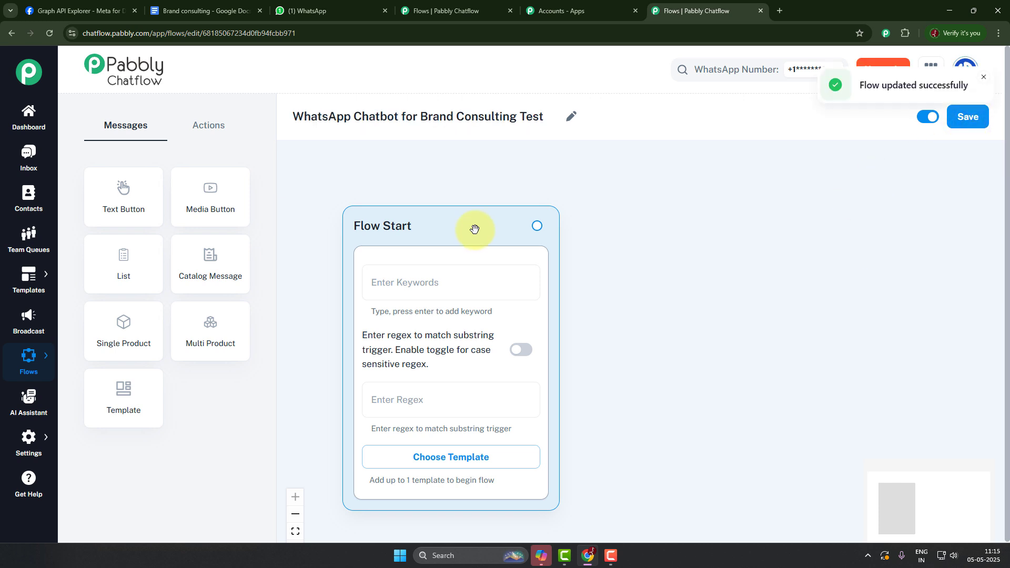
Review the Flow Start trigger fields and set the trigger regex to [\s\S]+ so any incoming text starts the flow.
drag(474, 229, 426, 174)
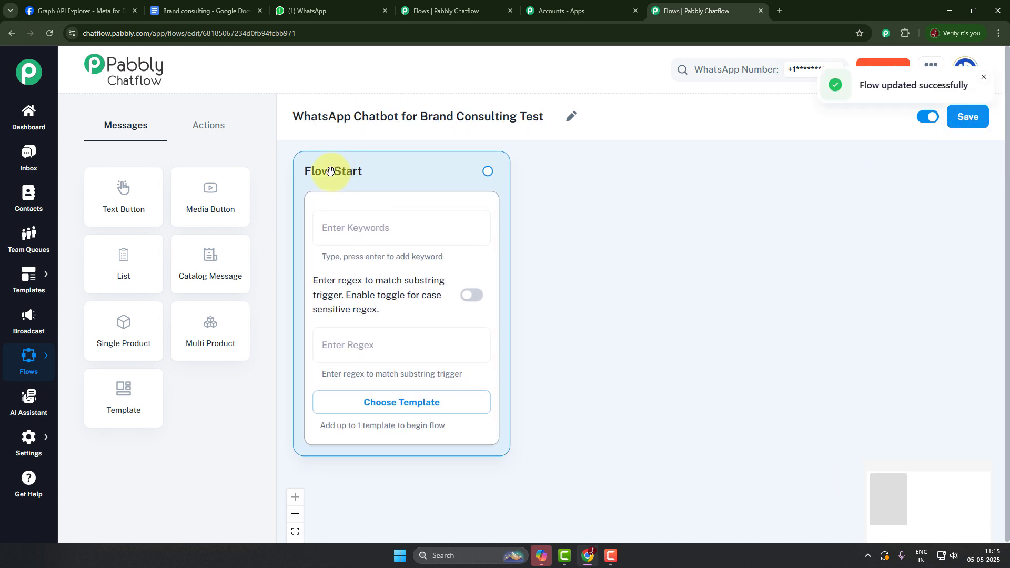
click(376, 228)
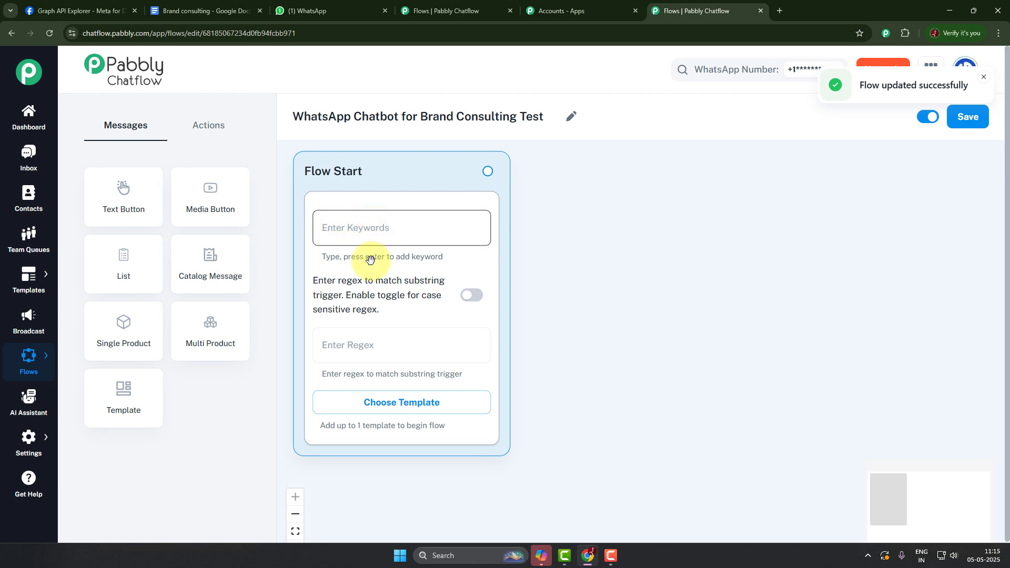
click(368, 343)
click(391, 403)
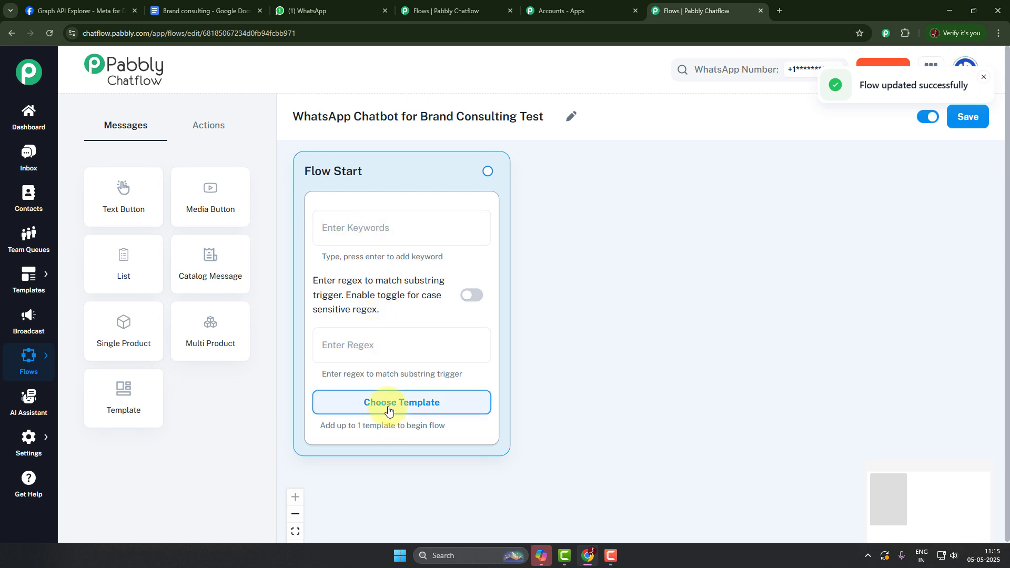
click(379, 221)
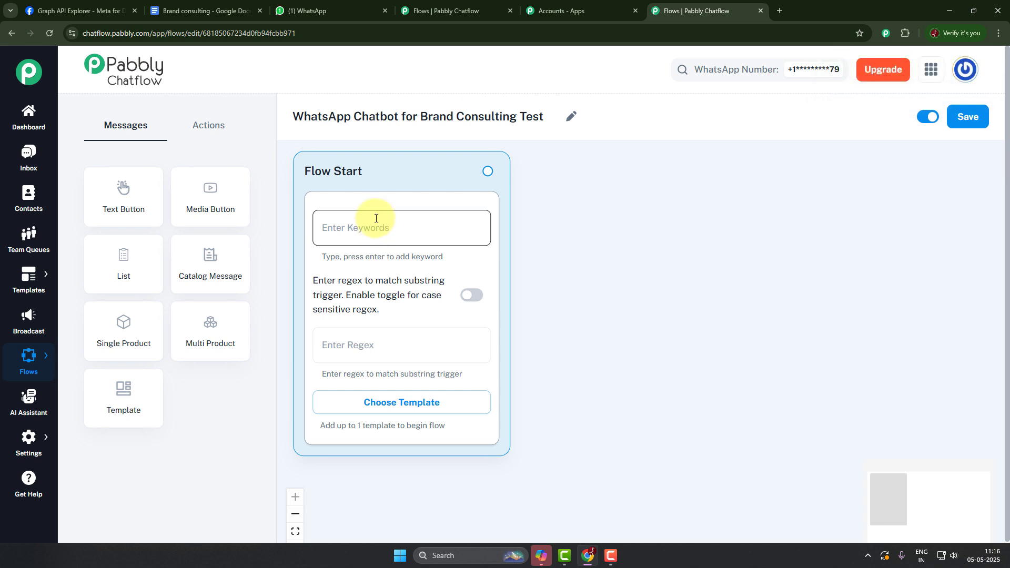
click(400, 348)
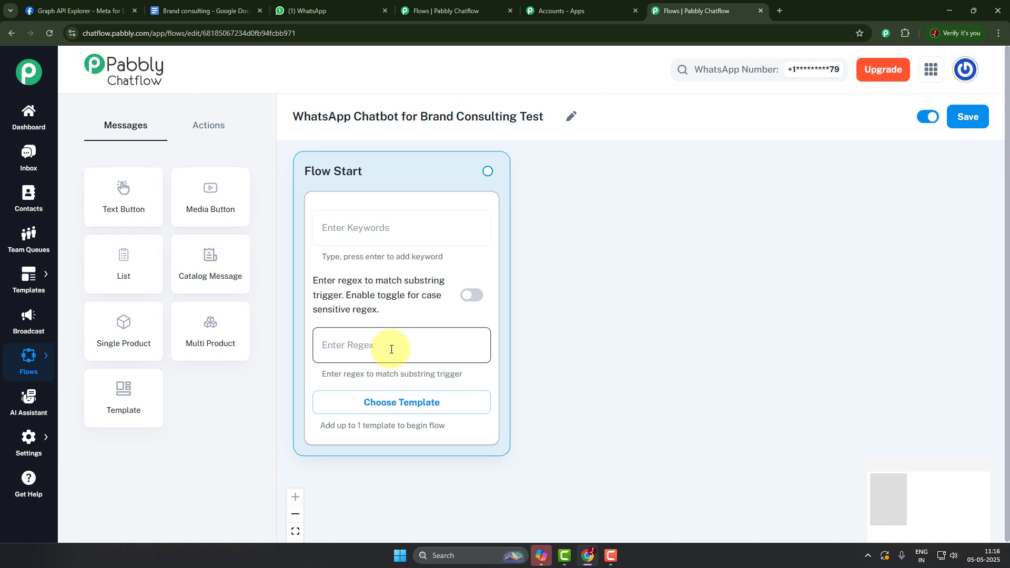
click(387, 226)
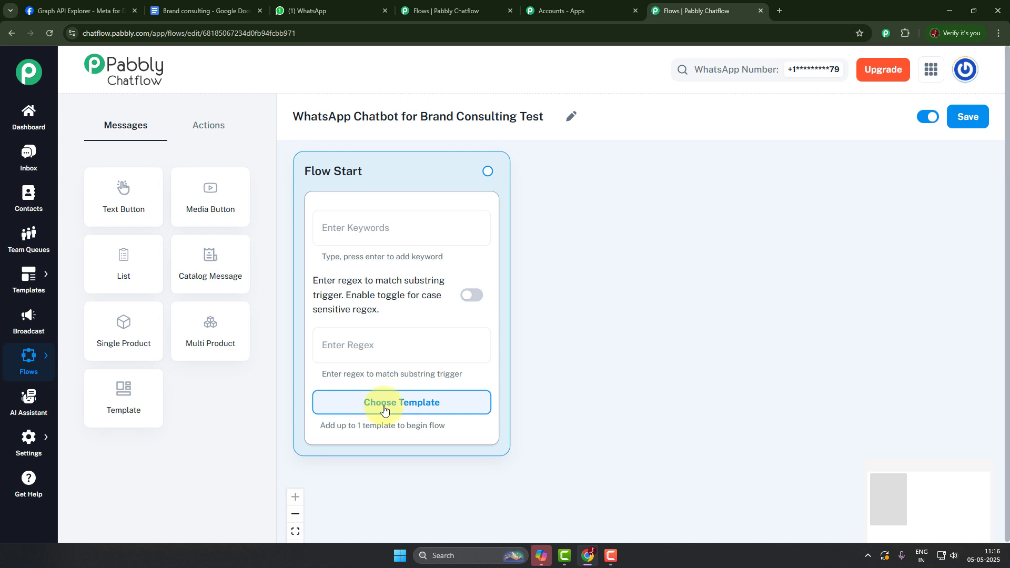
click(375, 346)
text([\s\S]+)
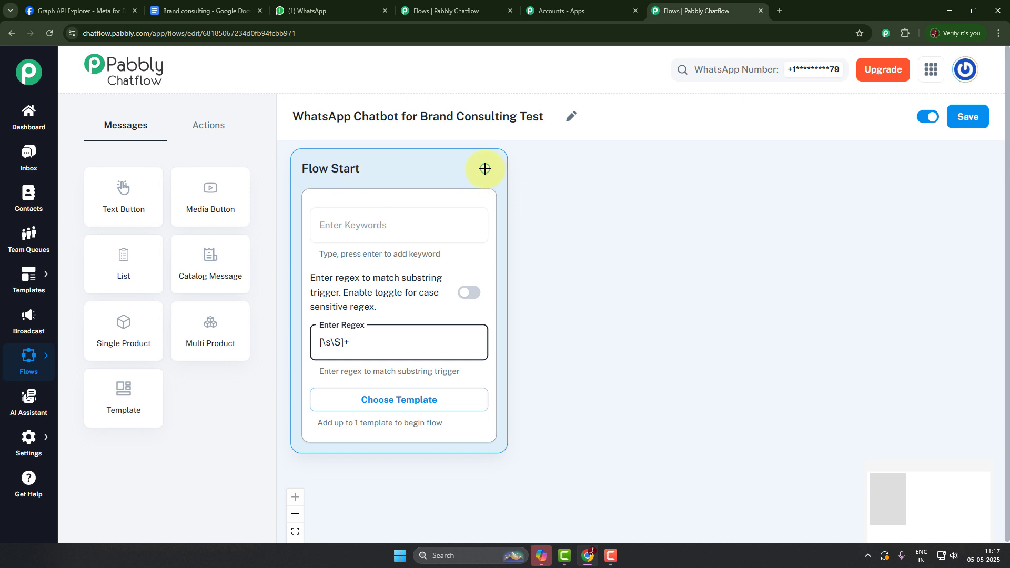
Look over the available content types and actions, and add a Text + Button message connected to Flow Start.
drag(484, 169, 605, 199)
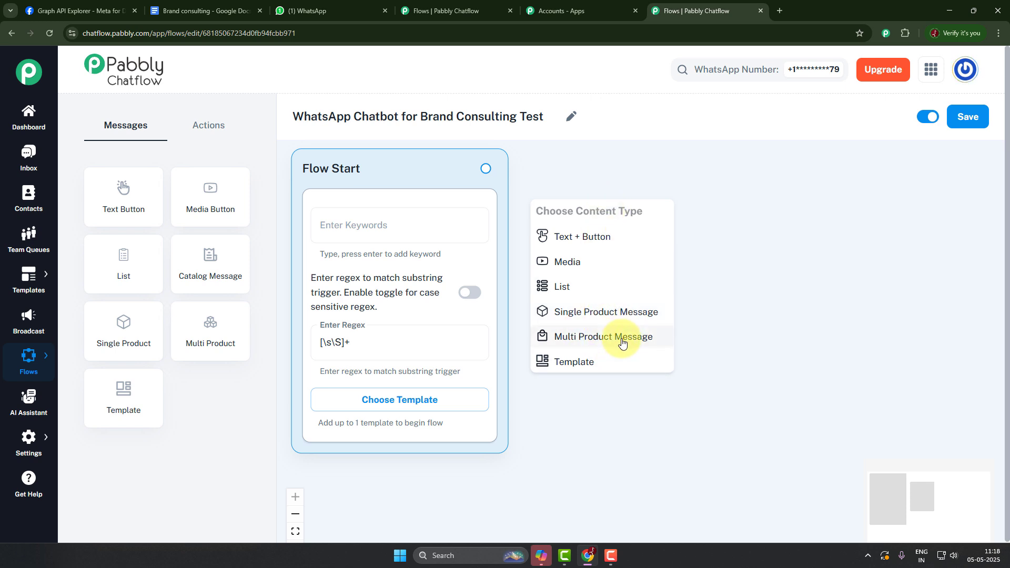
click(213, 130)
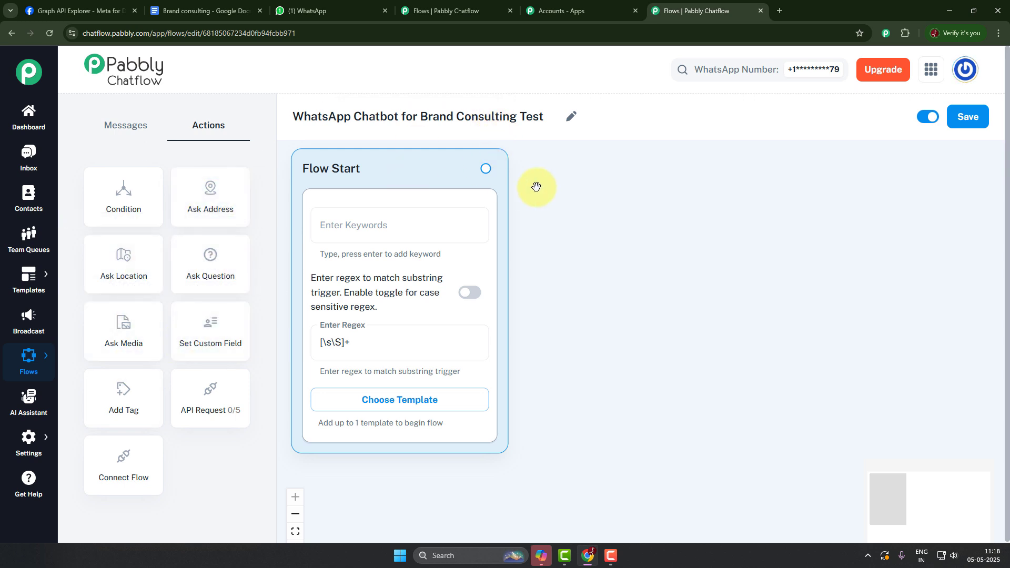
drag(485, 169, 620, 178)
click(586, 232)
Enter the welcome message "🤝 *Hi Dear Client!* Welcome to the official WhatsApp account of the *Future Brand Consulting Agency* How can we help you elevate your brand? 🤔".
click(622, 234)
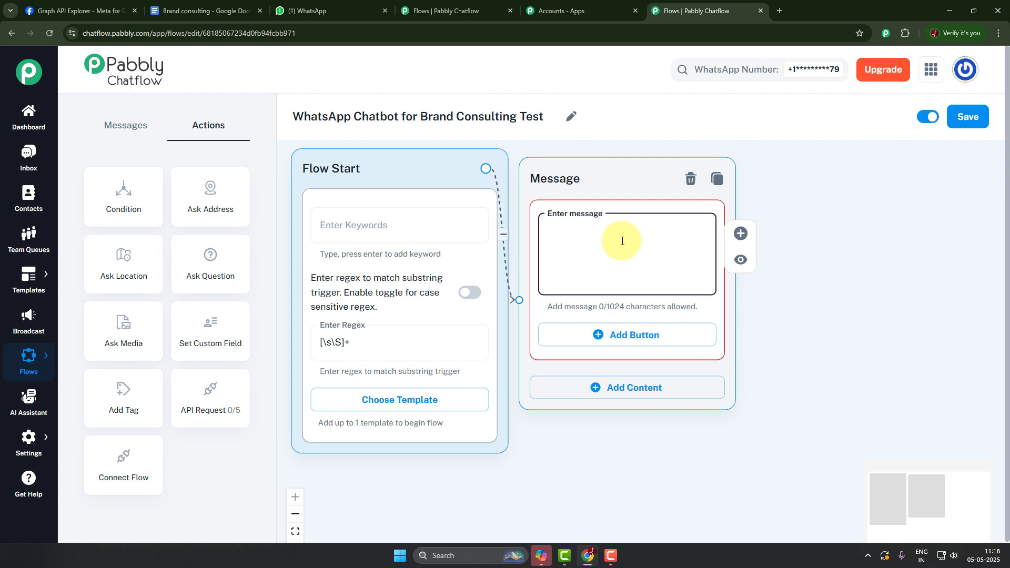
key(ctrl+v)
drag(702, 270, 705, 224)
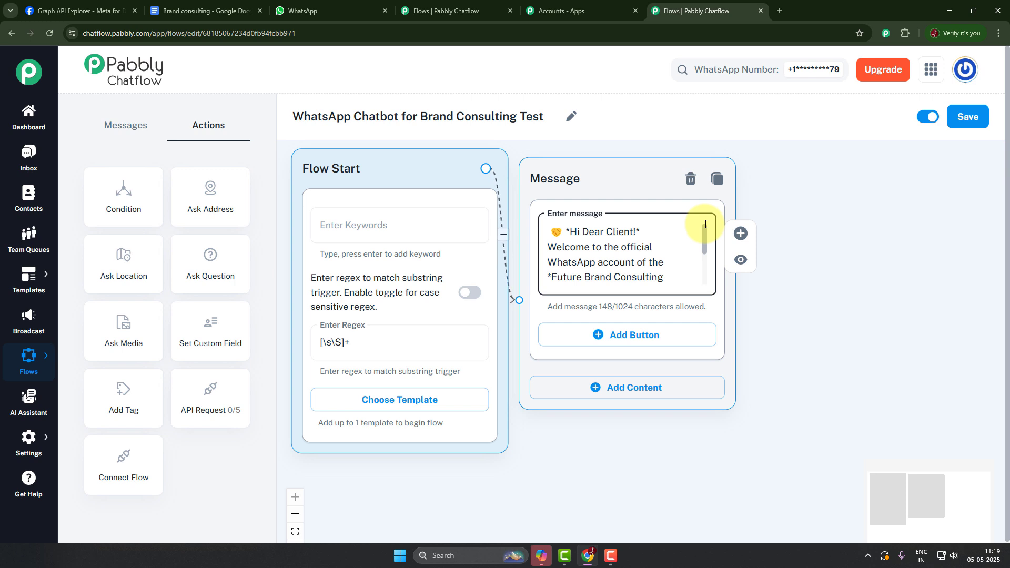
mouse_move(706, 238)
mouse_down()
mouse_move(715, 264)
mouse_move(706, 232)
mouse_up()
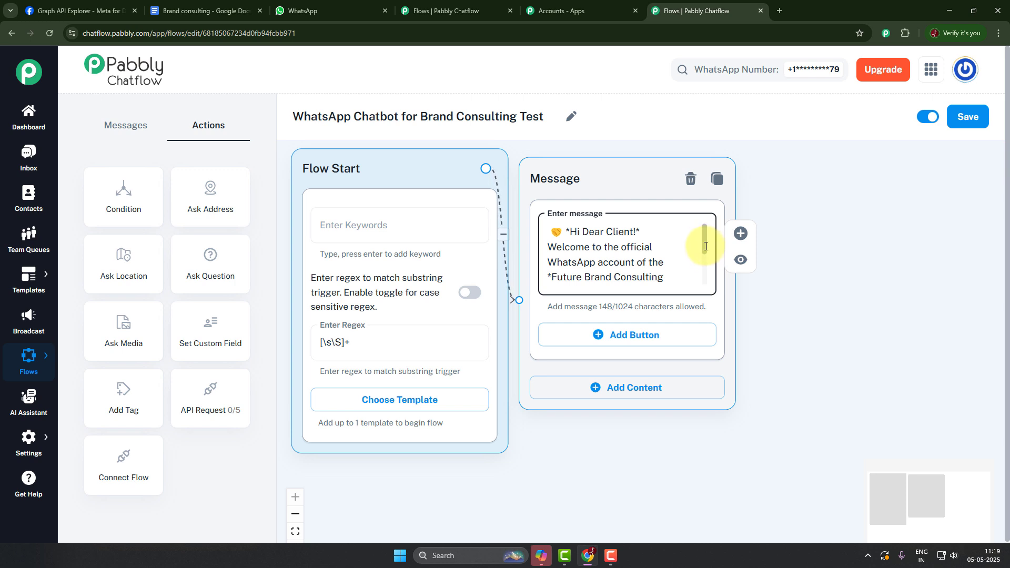
scroll(710, 255, down, 1)
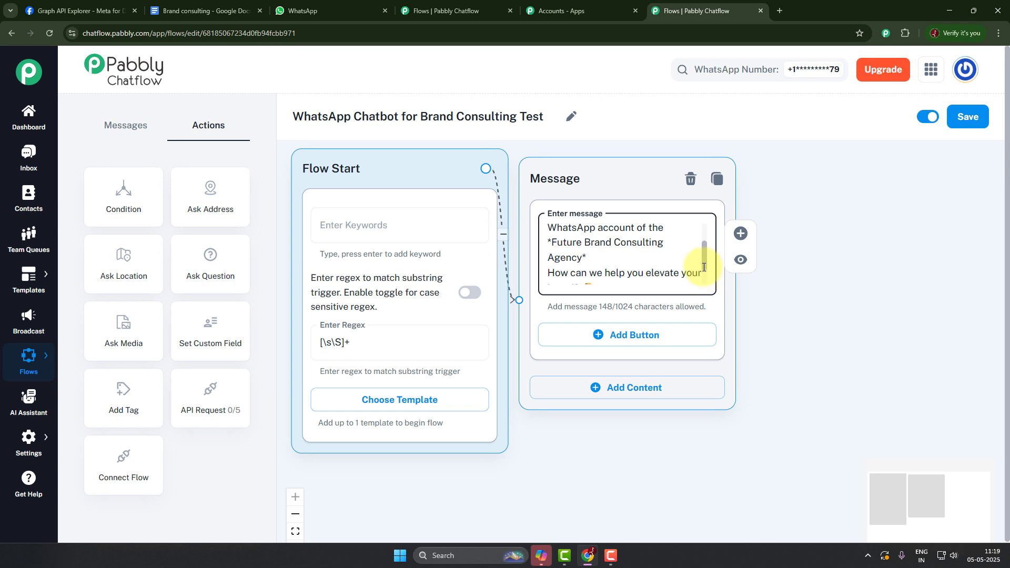
scroll(706, 267, down, 2)
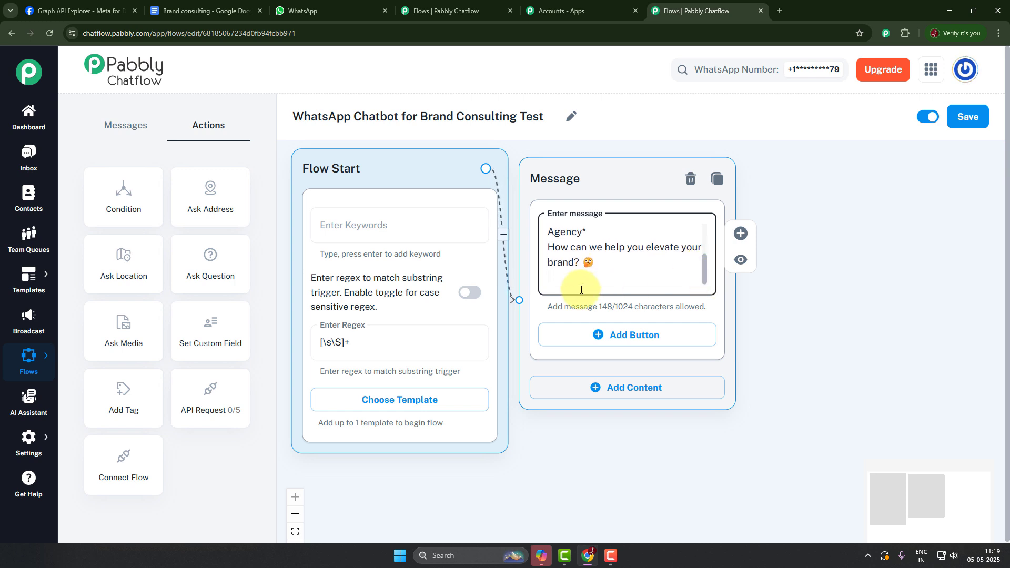
Add three buttons to the welcome message: 📊 Project Brief, 📈 Discovery Call and 📚 Case Studies.
click(623, 335)
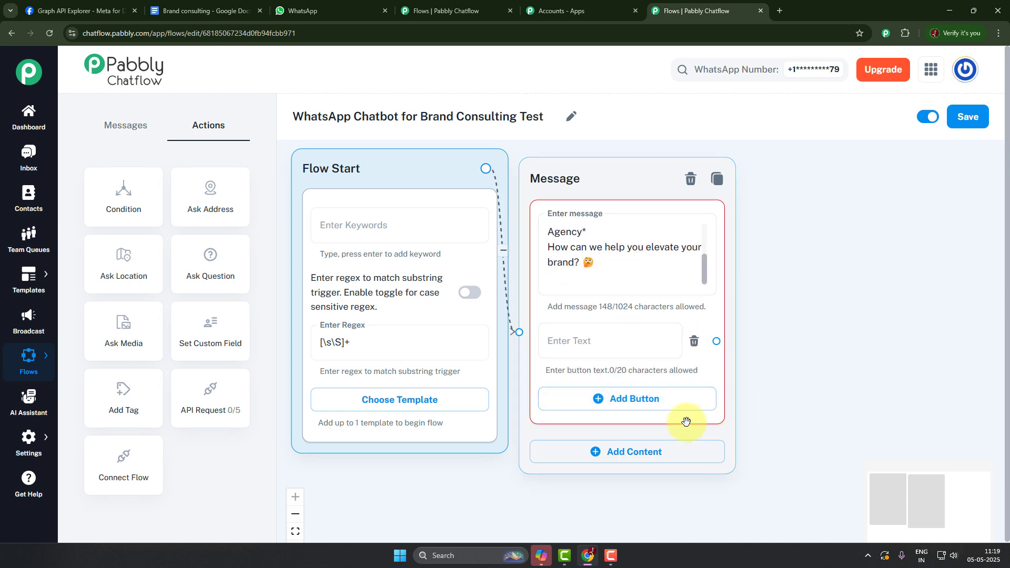
click(627, 410)
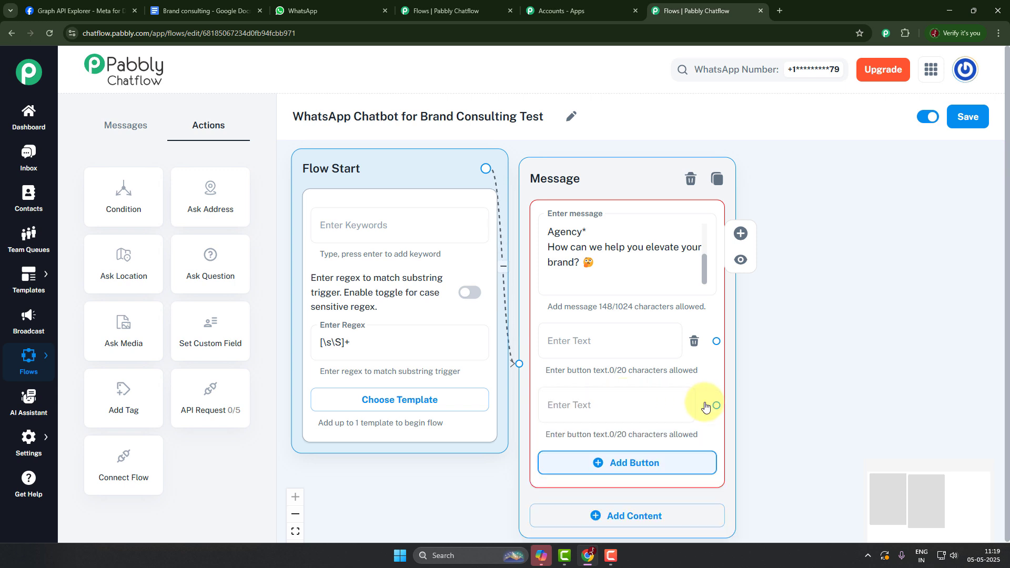
click(646, 466)
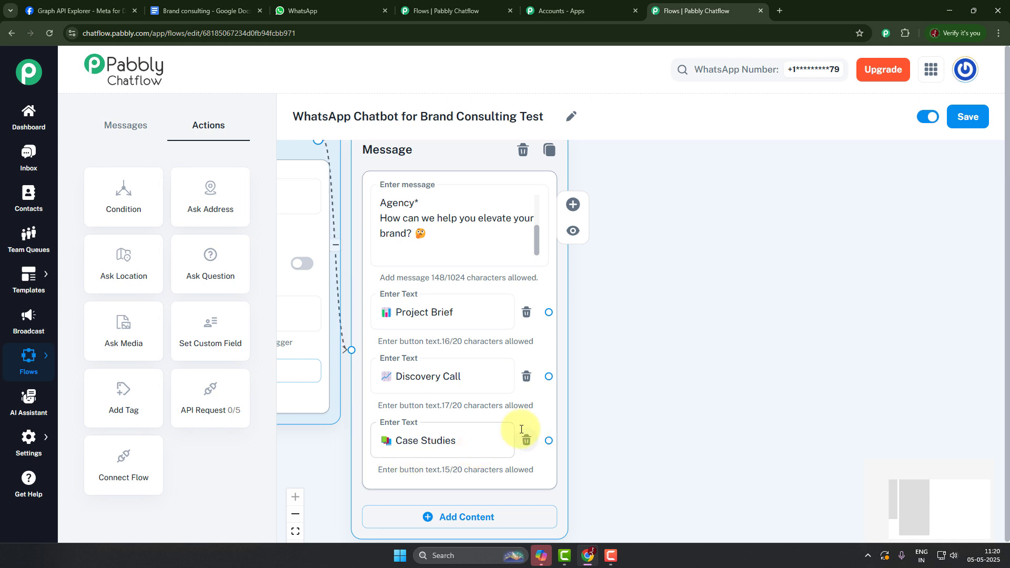
drag(672, 356, 635, 374)
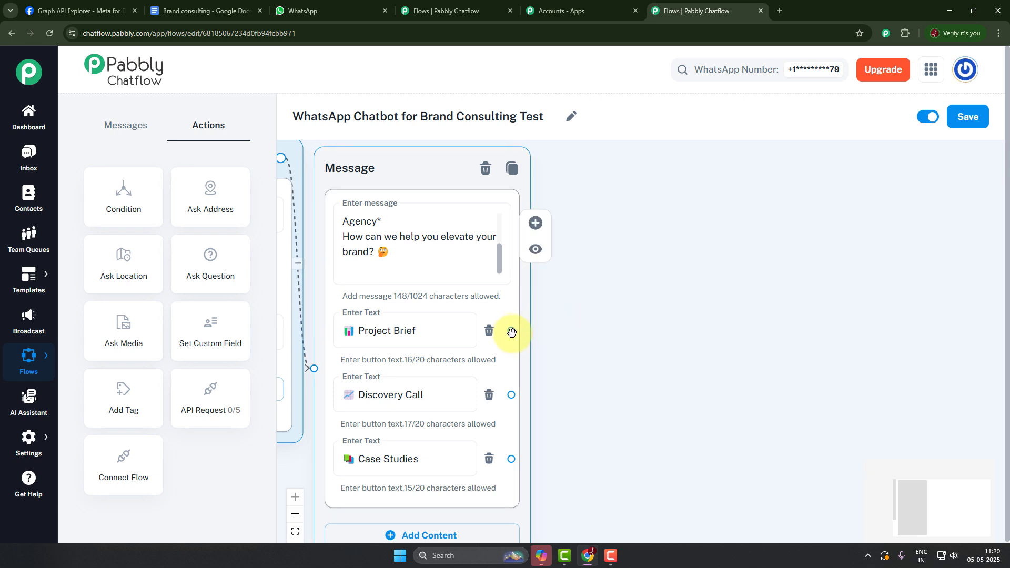
Connect Project Brief to a message "Great! 😊 Let's get started. What type of support are you looking for?" with buttons 💡 Brand Strategy and 👀 Visual Identity.
drag(514, 330, 614, 175)
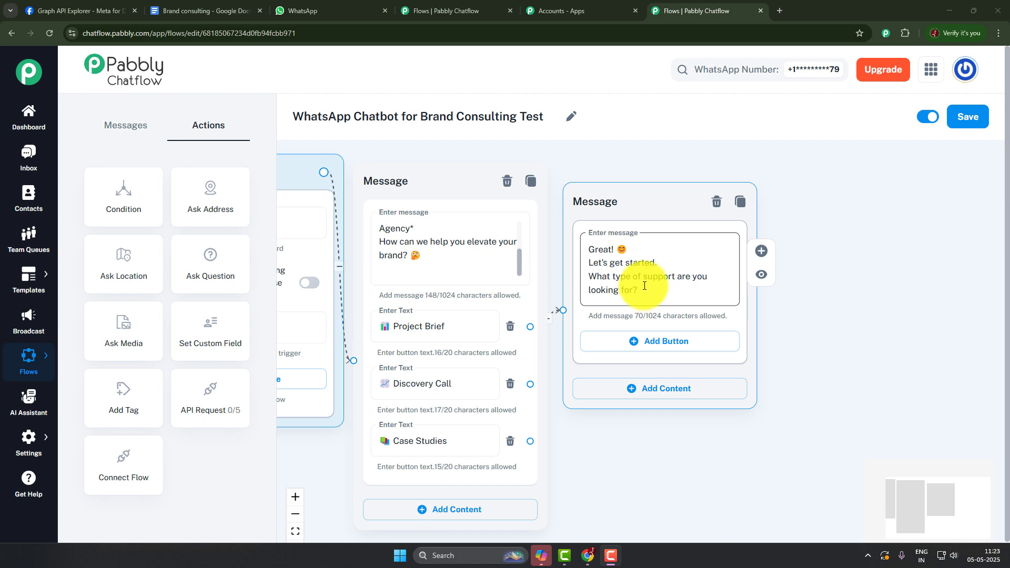
click(660, 350)
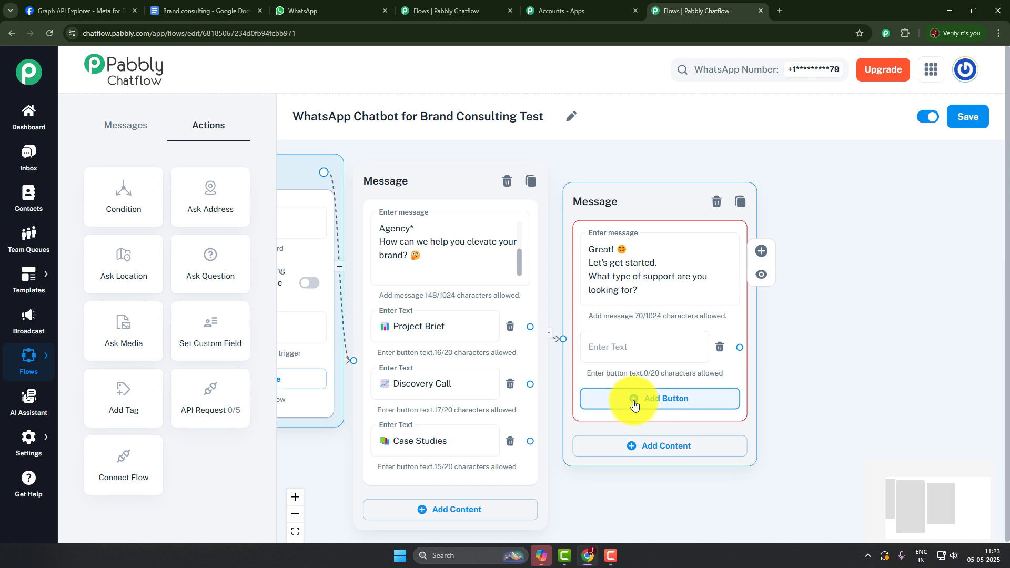
click(665, 399)
click(628, 349)
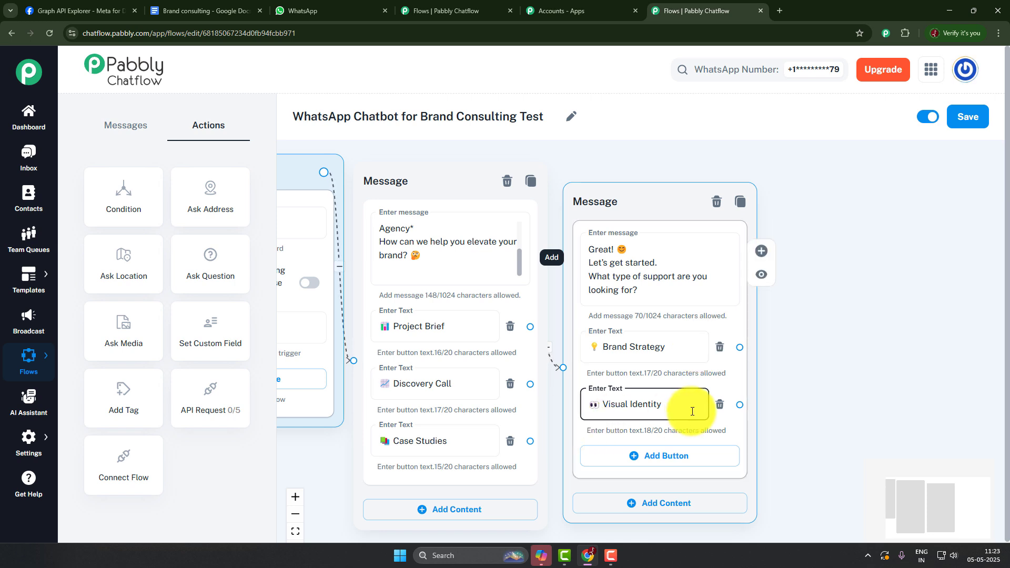
click(813, 360)
Add a new text message and connect both the Brand Strategy and Visual Identity buttons to it.
scroll(810, 357, right, 3)
scroll(811, 357, down, 1)
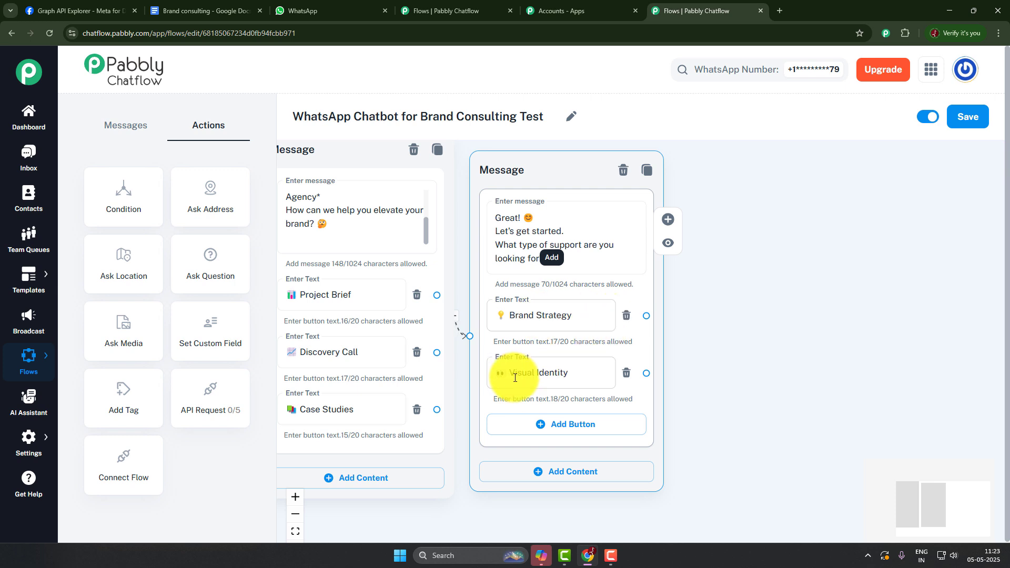
drag(734, 311, 695, 316)
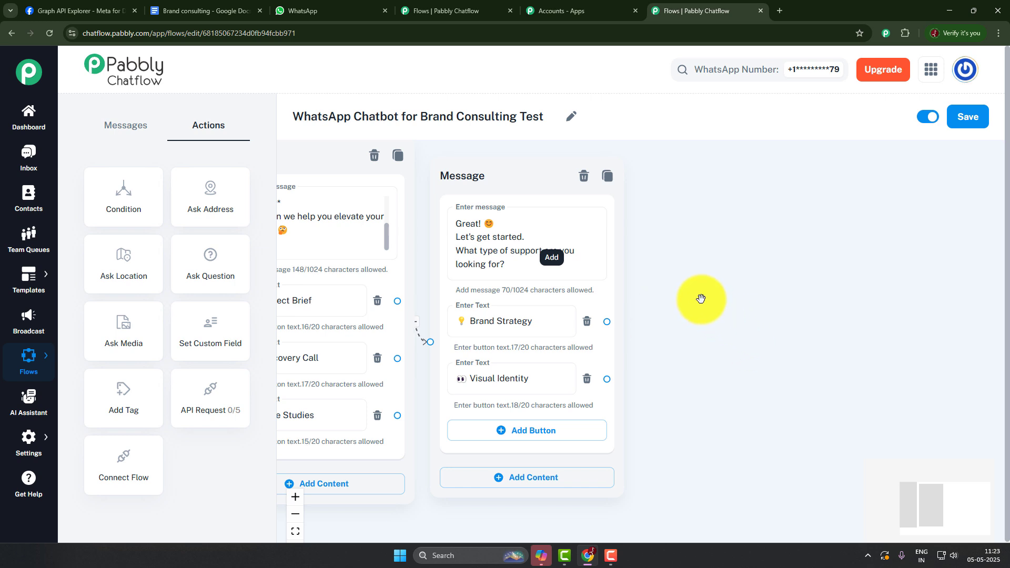
drag(609, 320, 758, 180)
click(720, 248)
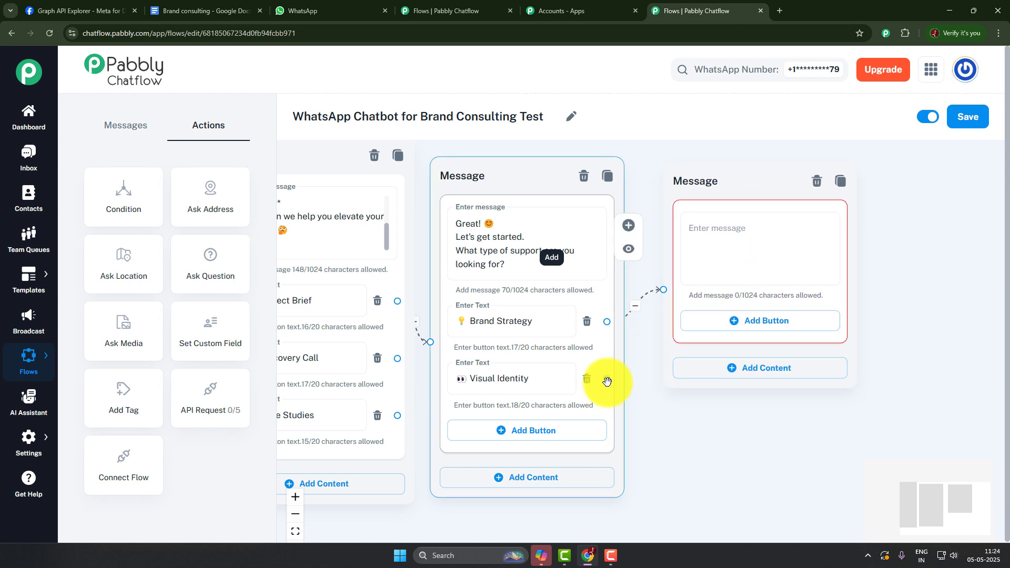
drag(608, 380, 659, 292)
In the new message enter "Thanks for your briefing! 🙌 We'll review your project and get back to you shortly. Want to book a discovery call while you're here?".
click(764, 223)
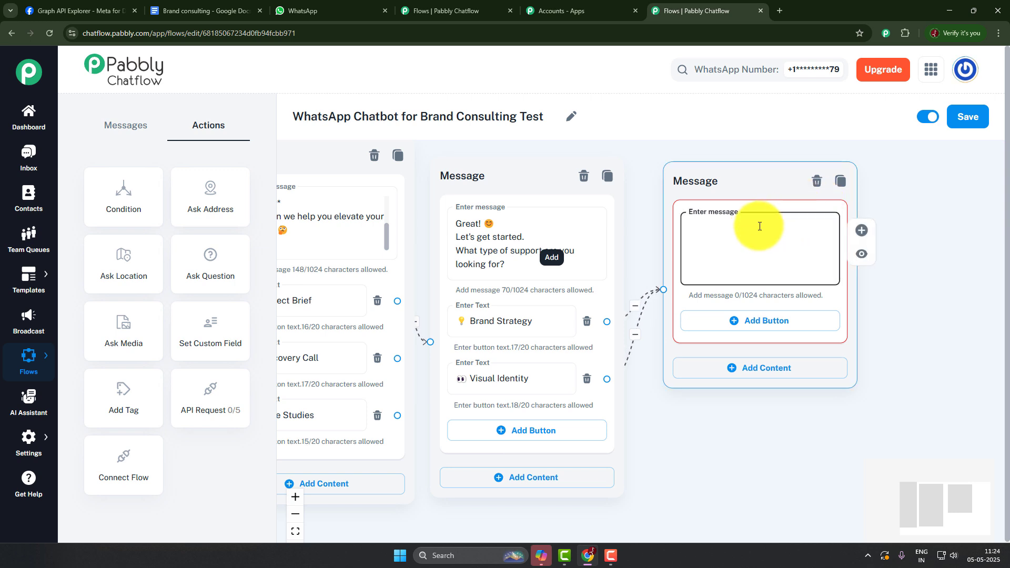
key(ctrl+v)
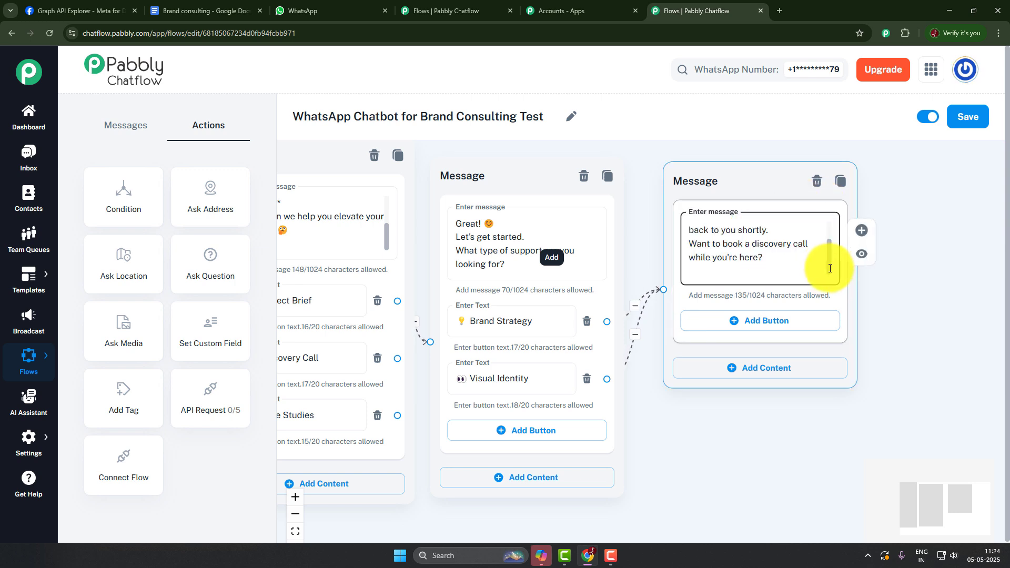
drag(830, 268, 833, 235)
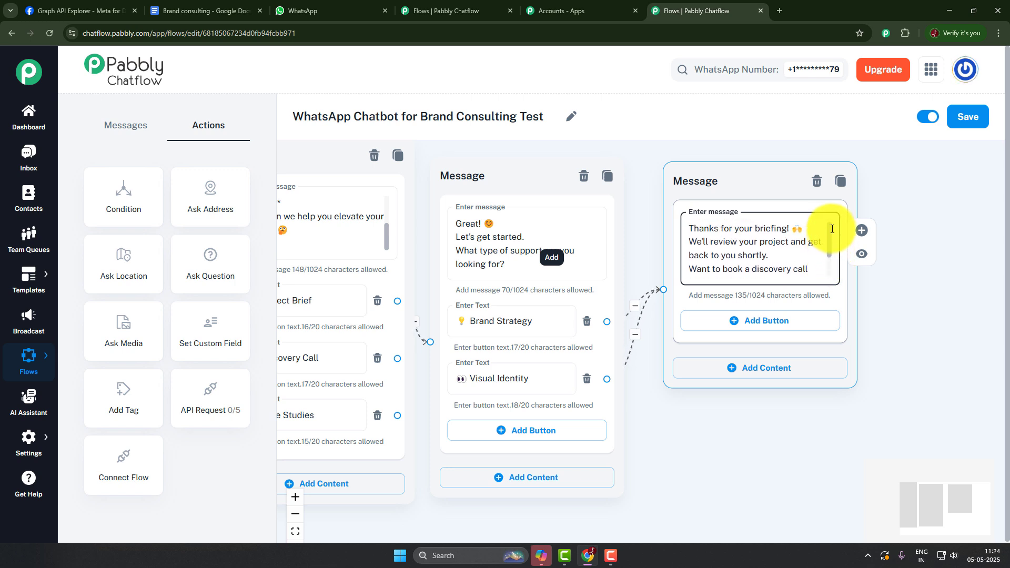
drag(832, 252, 834, 270)
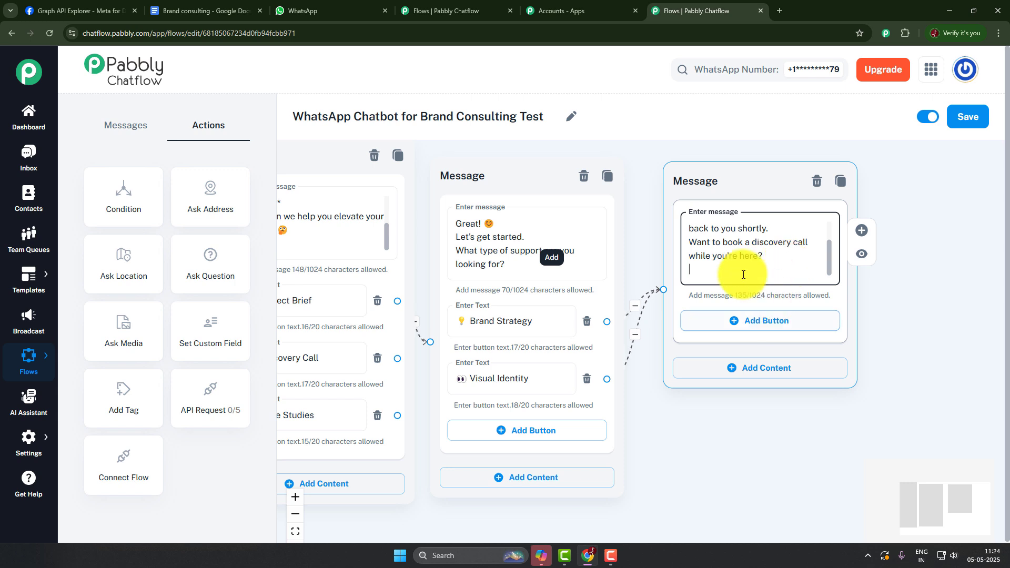
Add two buttons to the briefing thank-you message: 📈 Discovery Call and 🙏 No, Thanks.
click(767, 321)
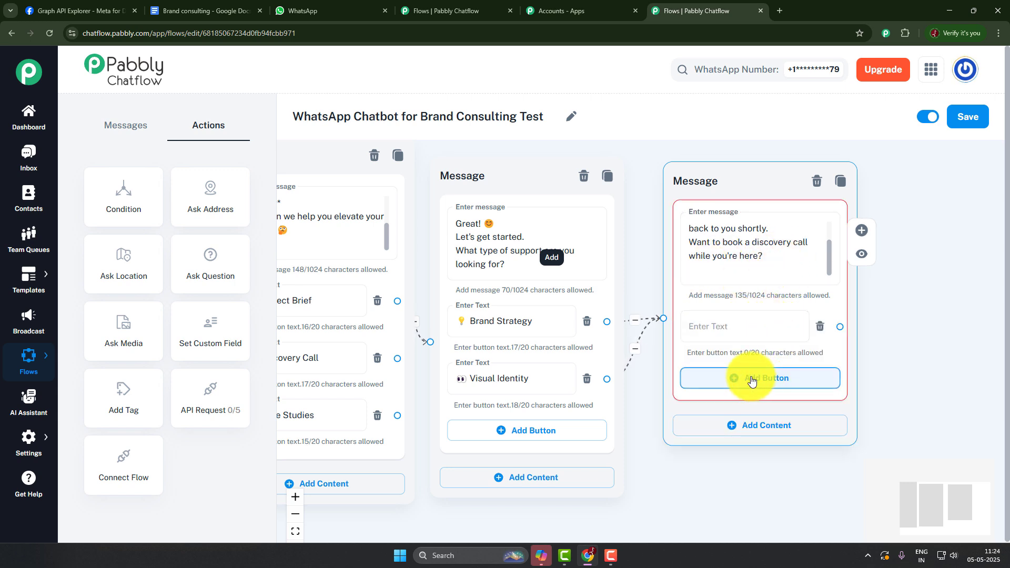
click(770, 380)
click(764, 331)
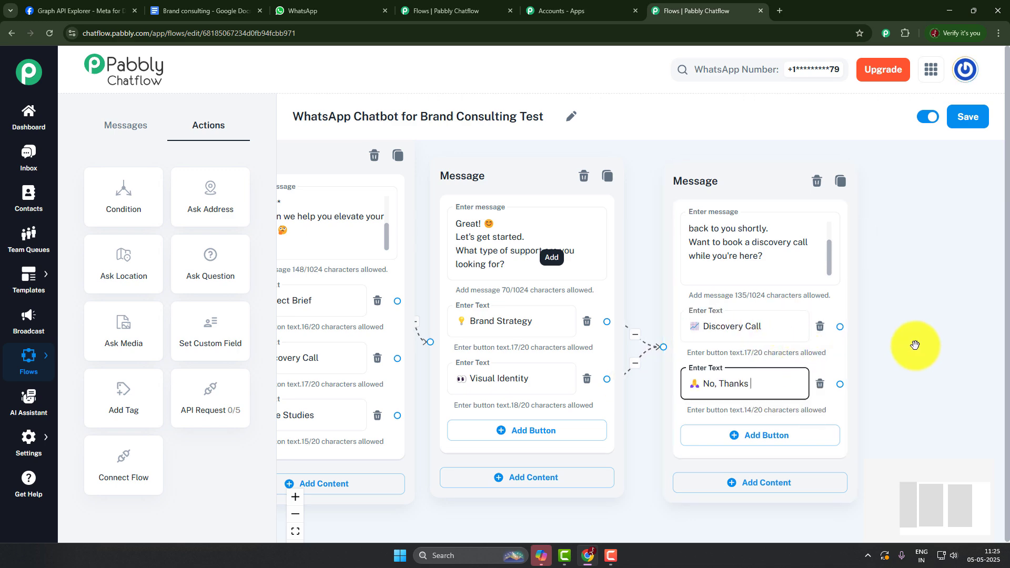
drag(915, 346, 866, 289)
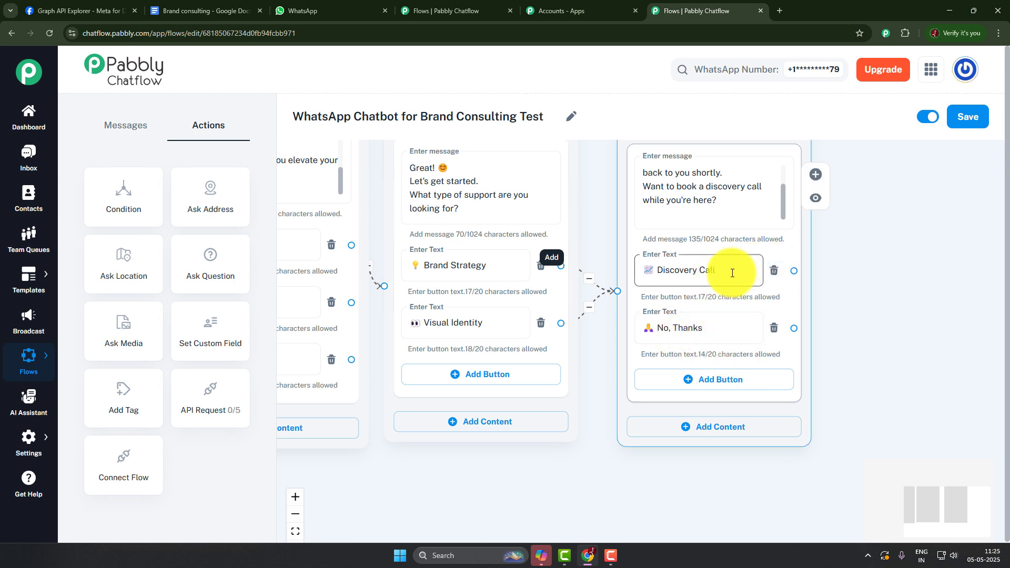
Connect the briefing thank-you message's Discovery Call button to a new text message "Call scheduled on your selected date and time…", ending with *Future Brand Consulting Agency*.
click(721, 340)
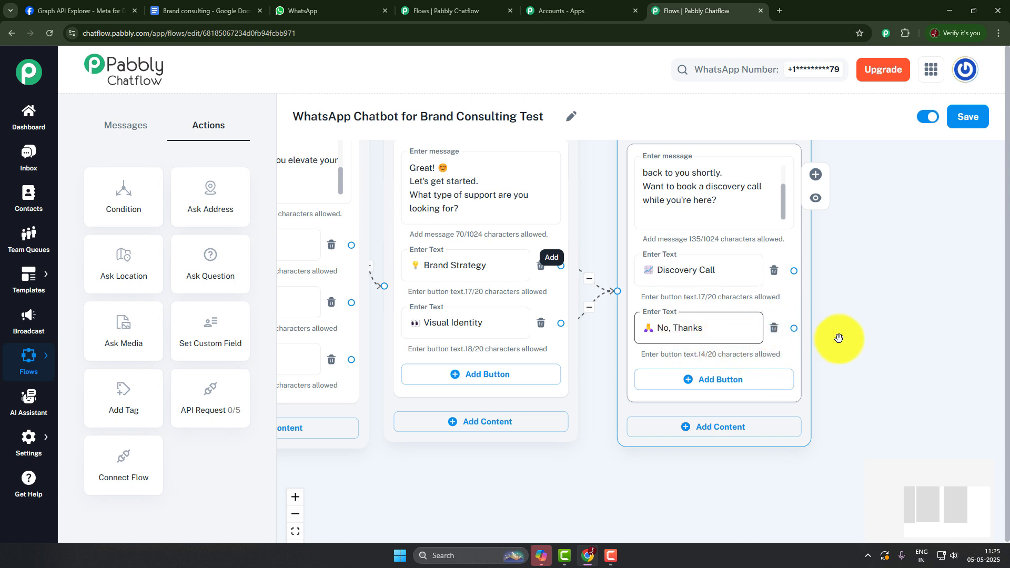
drag(873, 279, 776, 310)
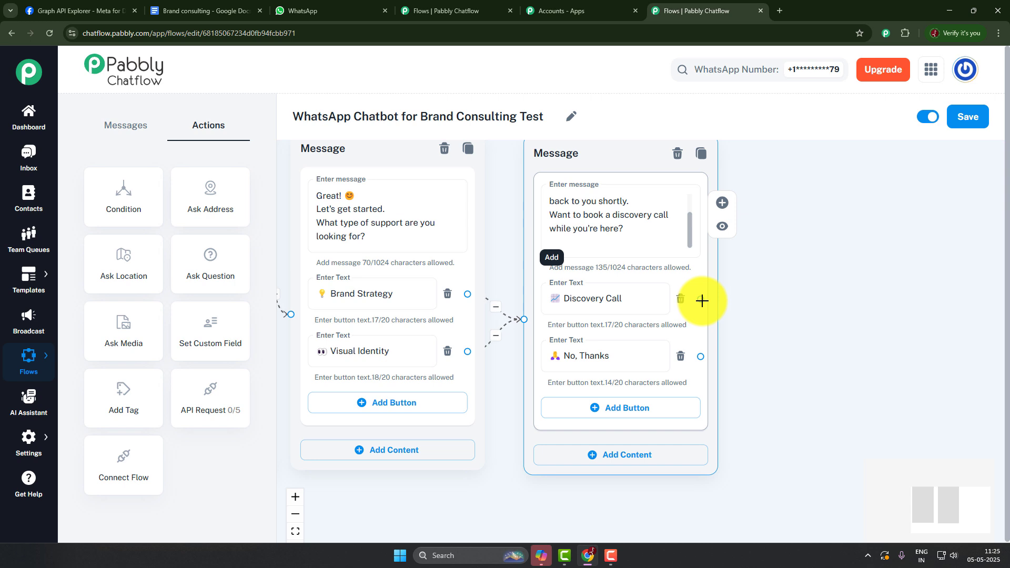
drag(702, 301, 830, 189)
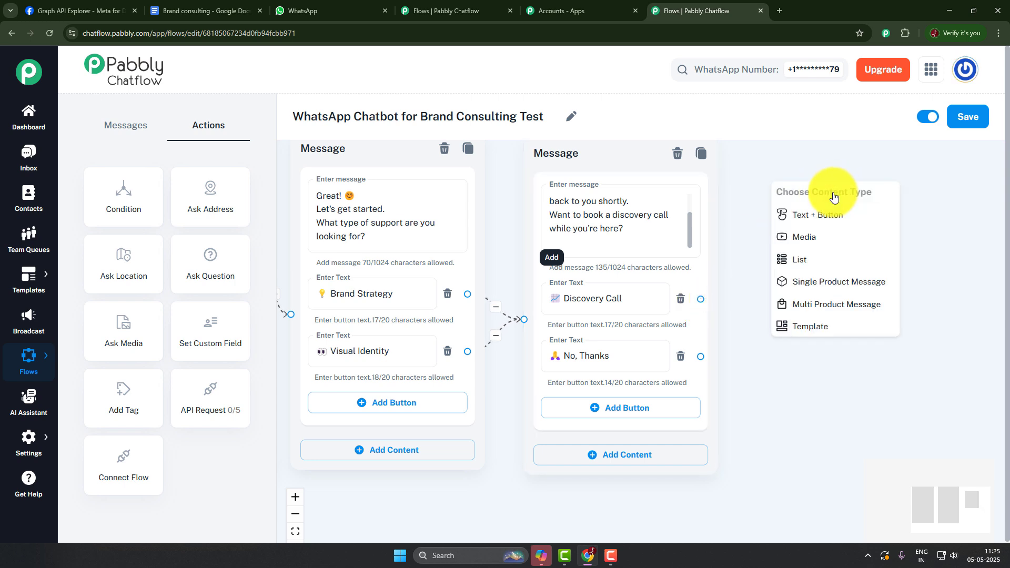
click(837, 225)
key(ctrl+v)
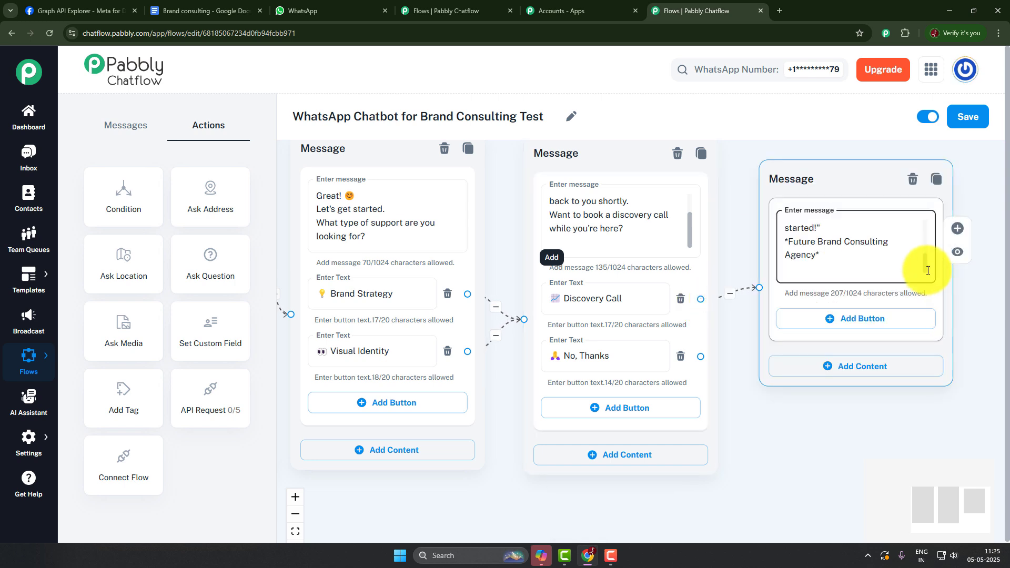
drag(928, 271, 931, 241)
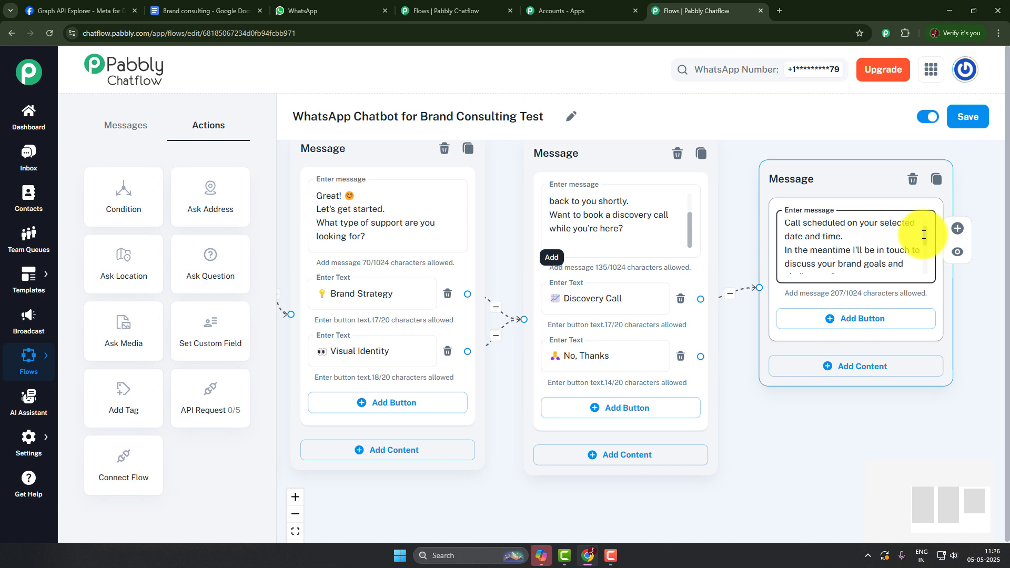
scroll(924, 235, down, 1)
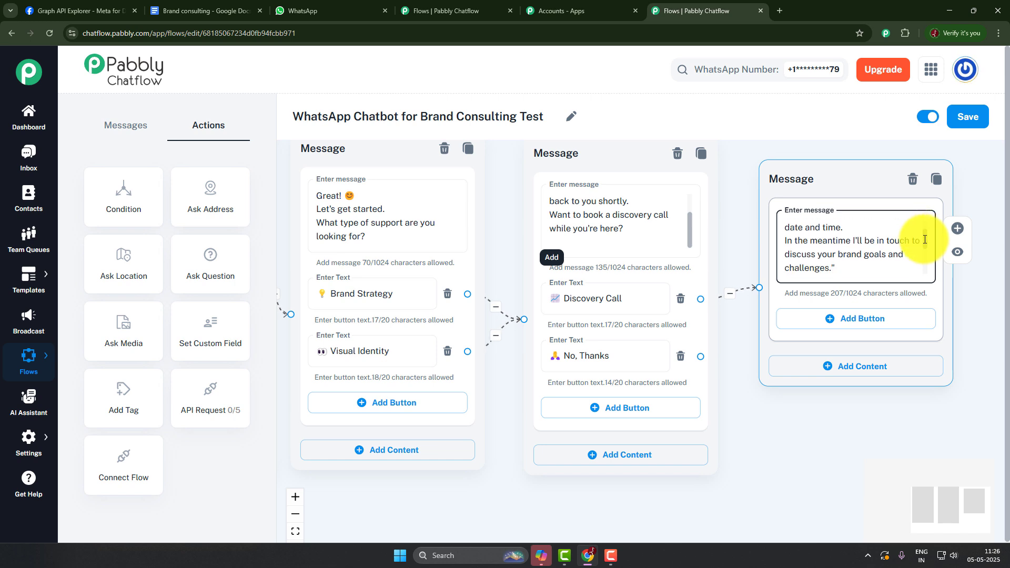
scroll(925, 240, down, 1)
scroll(925, 240, down, 1)
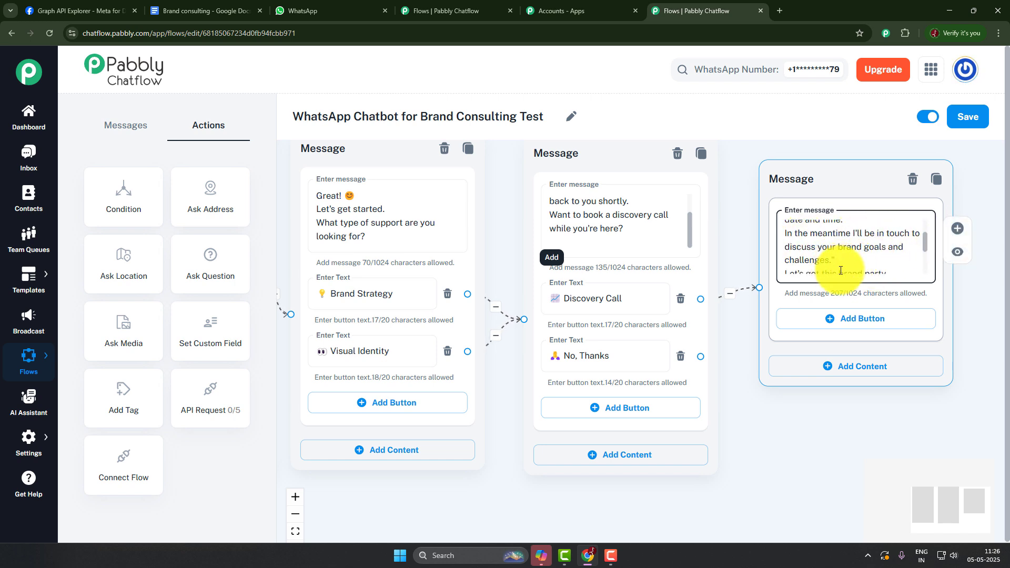
scroll(926, 245, down, 3)
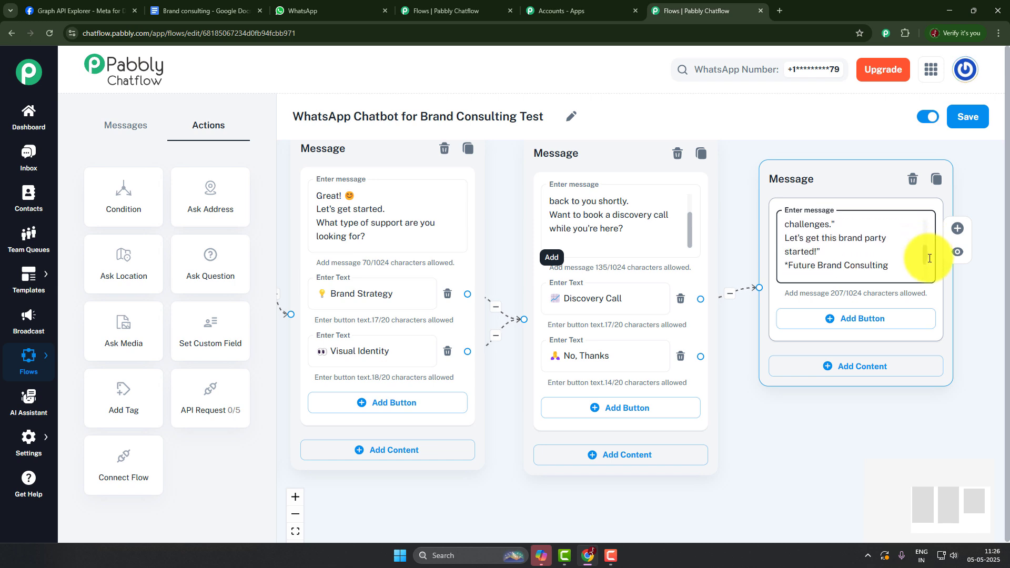
scroll(930, 259, down, 3)
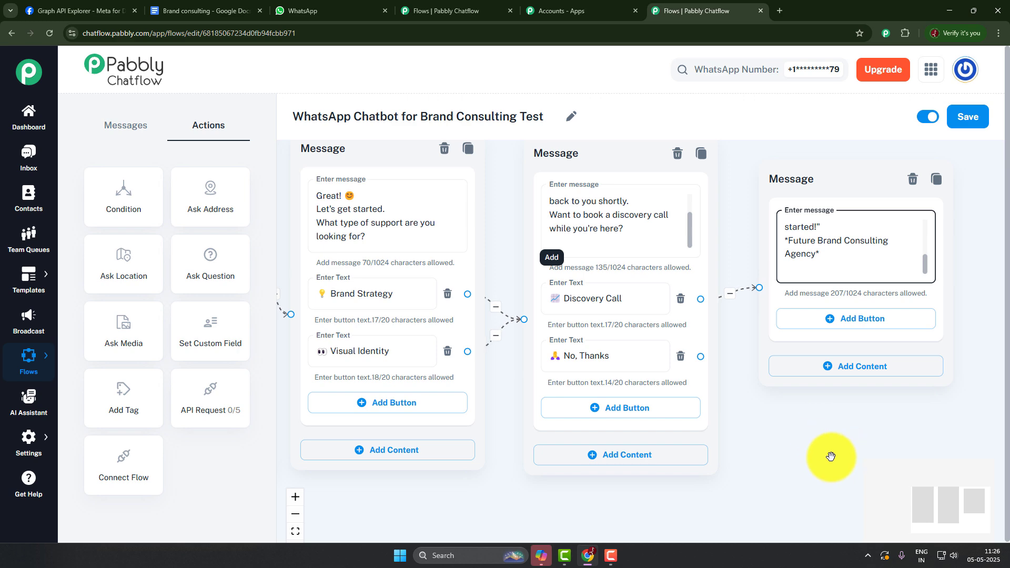
Connect the welcome message's Discovery Call button to the existing call-scheduled message.
drag(783, 459, 864, 387)
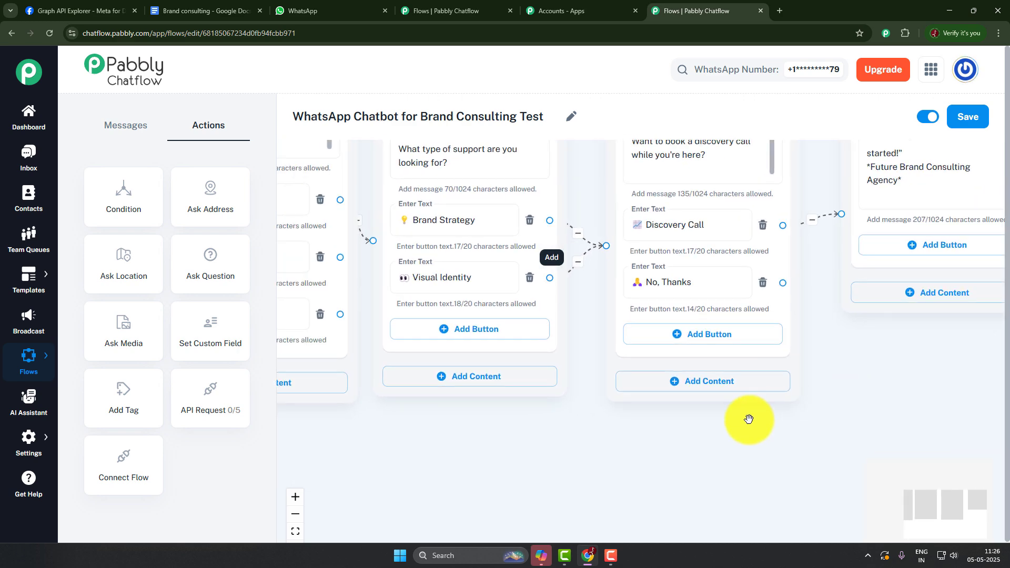
drag(505, 465, 589, 463)
scroll(589, 463, down, 3)
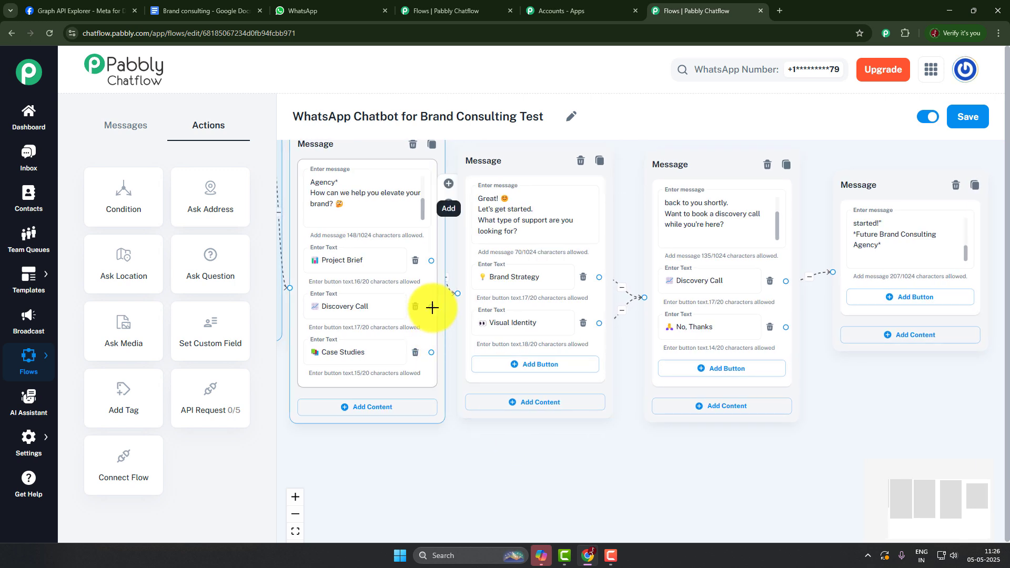
drag(432, 308, 833, 274)
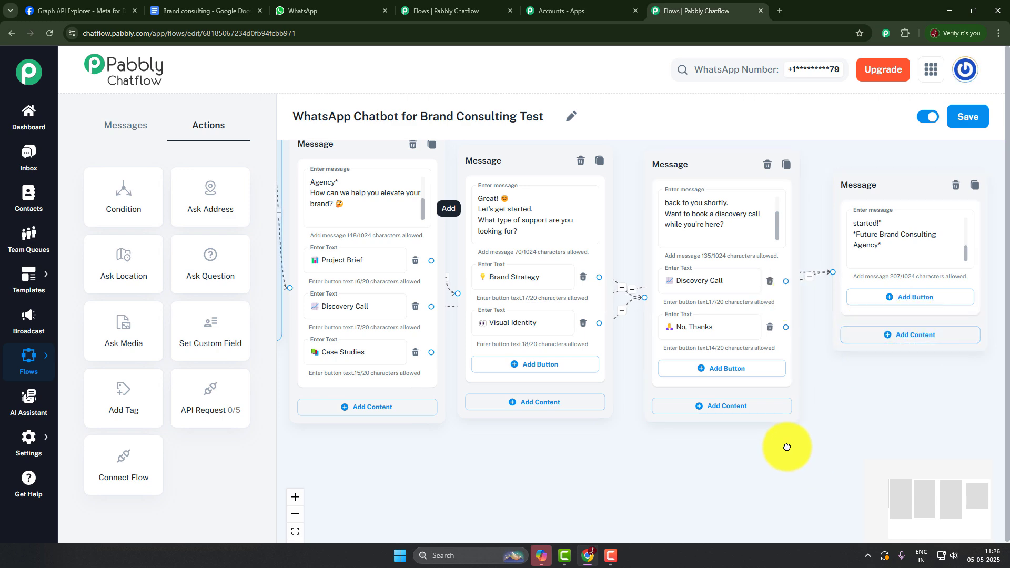
Connect the No, Thanks button to a new text message starting "No worries at all! 😊" and ending "Thanks for reaching out *Future Brand Consulting Agency*".
drag(785, 445, 688, 406)
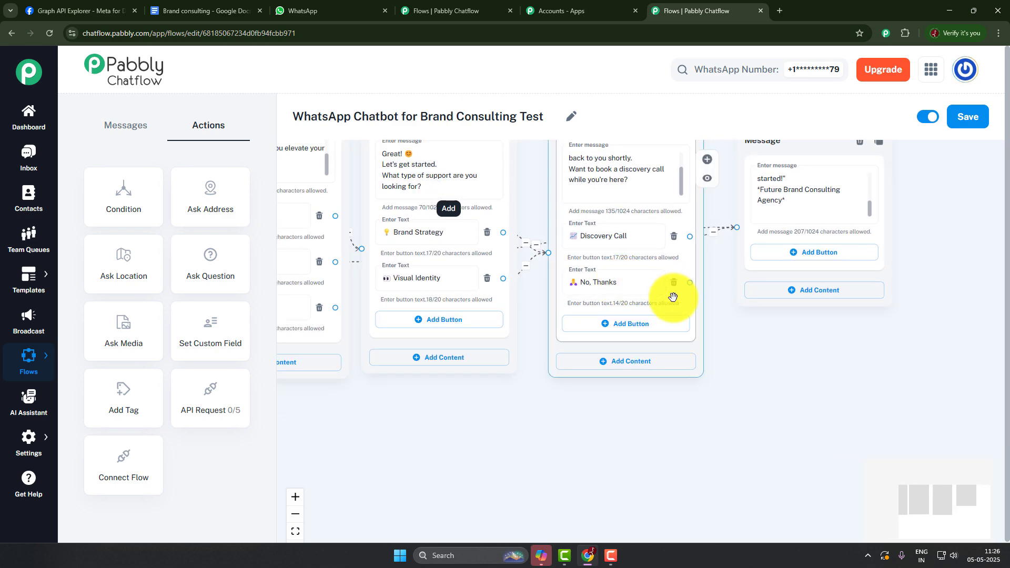
drag(691, 283, 828, 353)
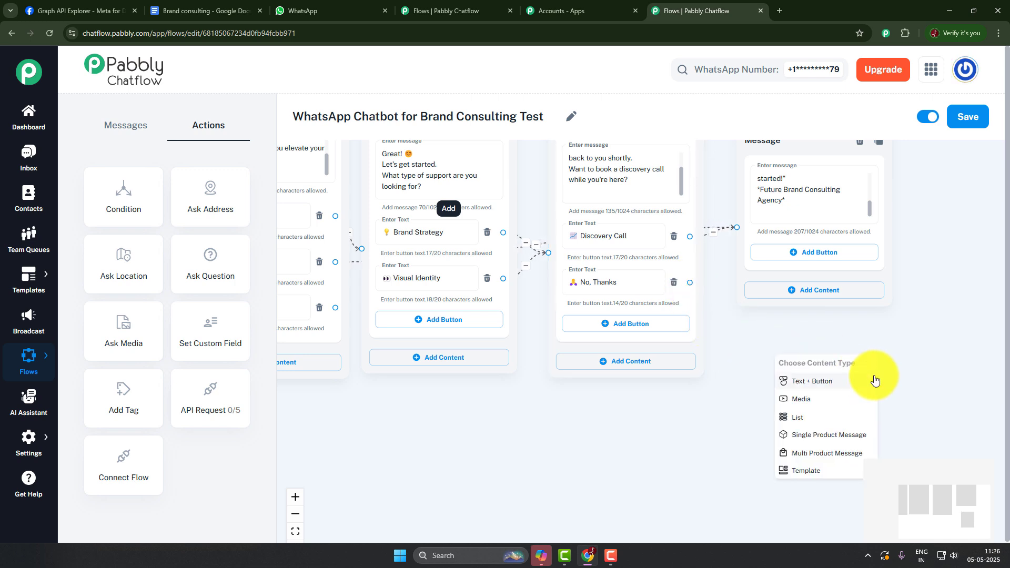
click(823, 384)
click(795, 395)
key(ctrl+v)
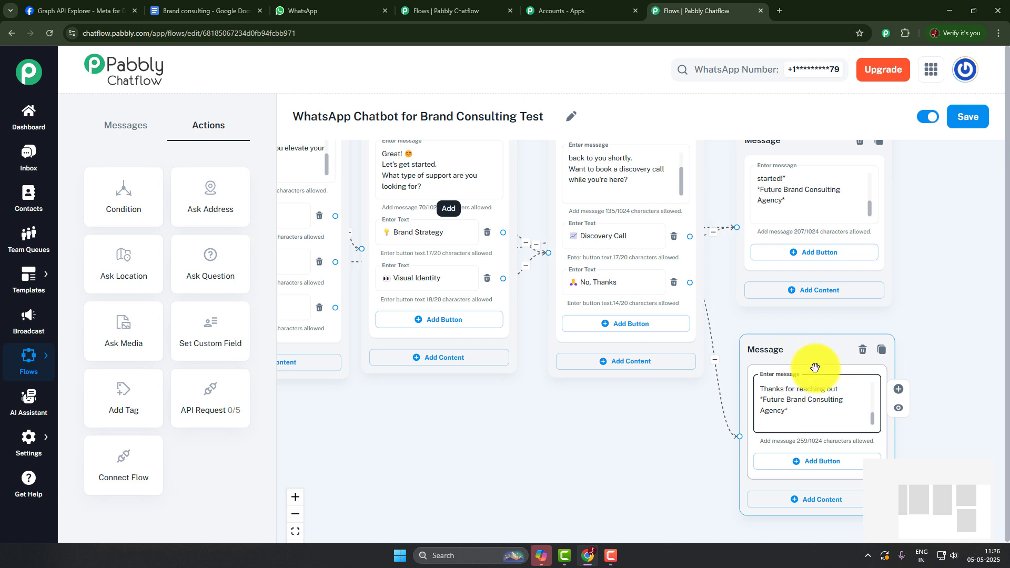
scroll(876, 421, up, 5)
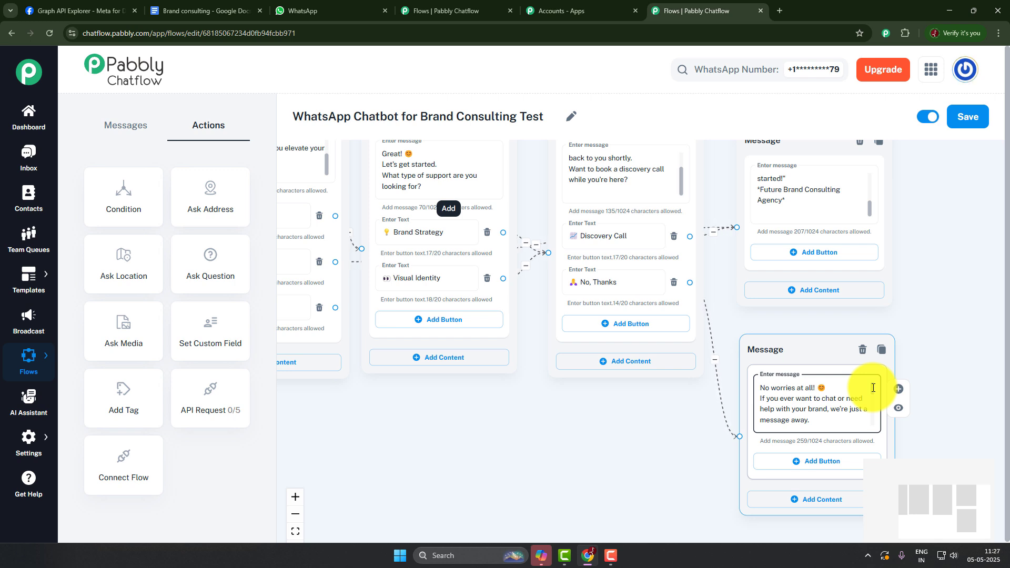
scroll(874, 391, down, 5)
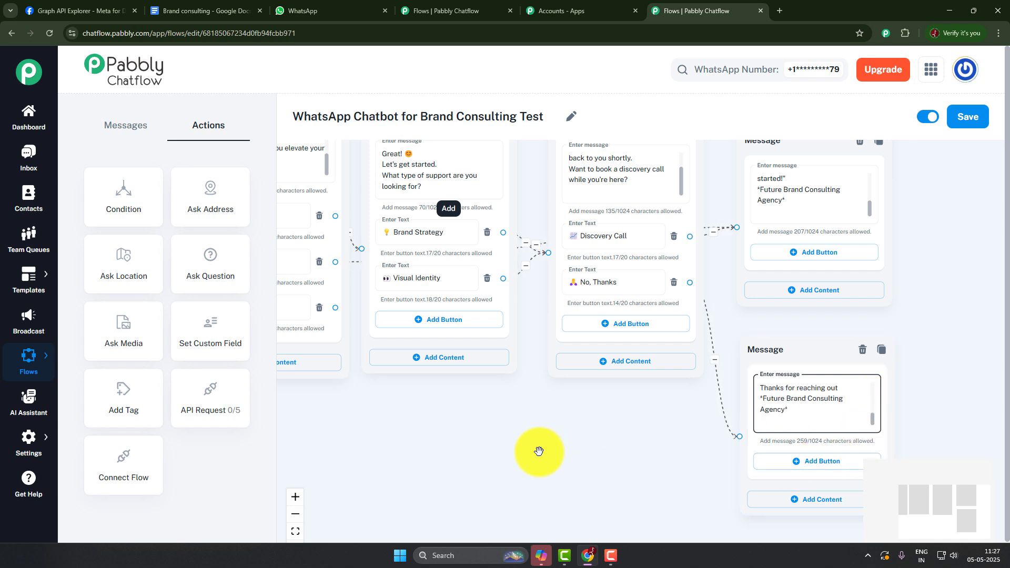
Connect Case Studies to a new text message "Sure! 📚 Check out our latest case studies…", ending with the question about scheduling a call for similar results.
drag(540, 452, 738, 465)
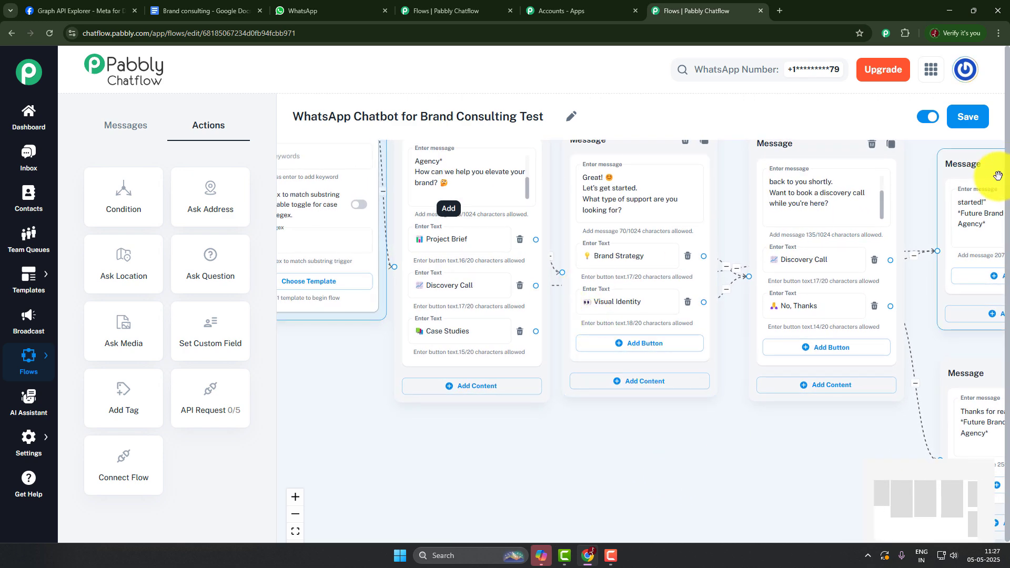
drag(605, 442, 587, 406)
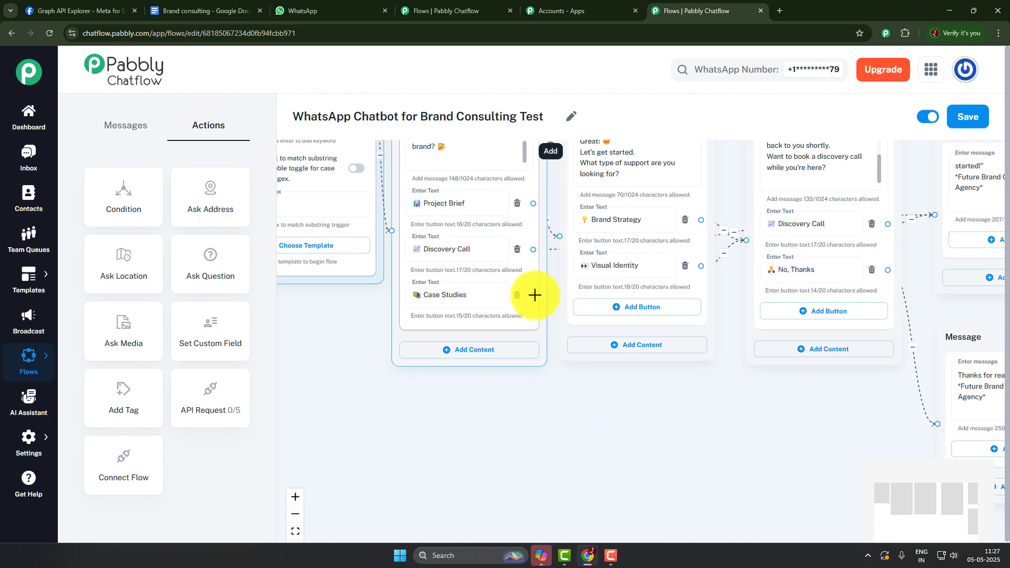
drag(533, 295, 560, 402)
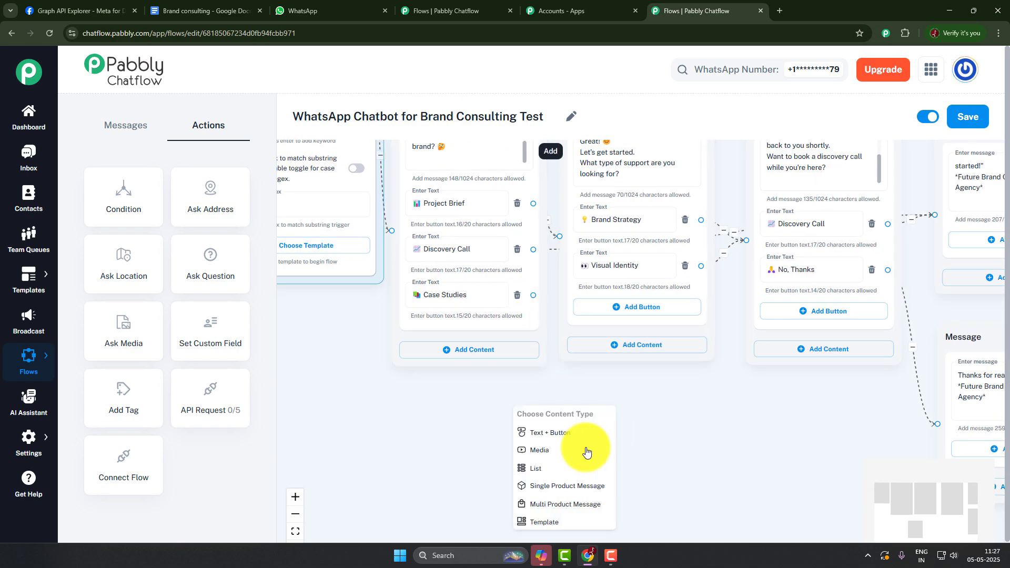
click(567, 436)
click(577, 377)
key(ctrl+v)
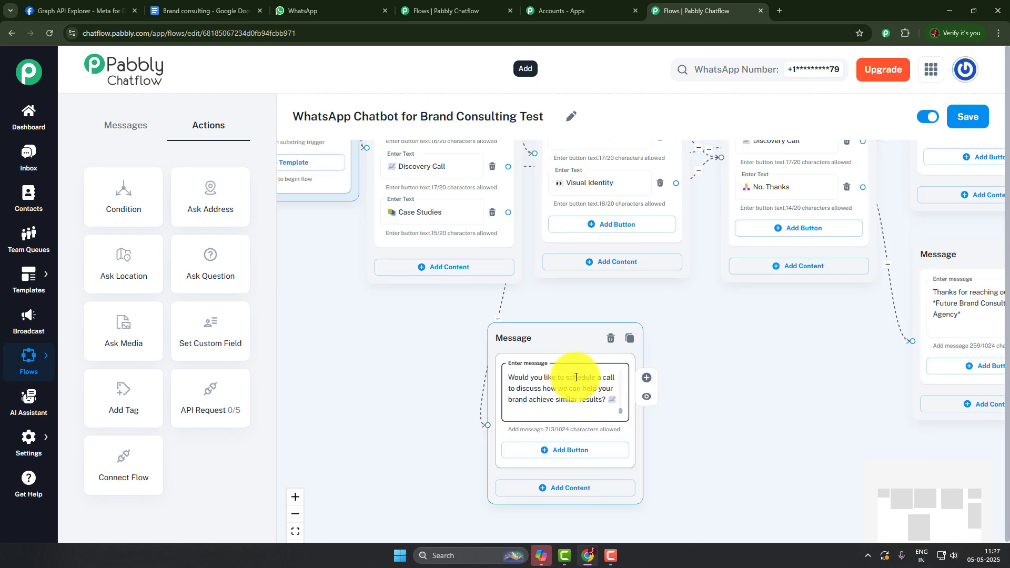
click(363, 326)
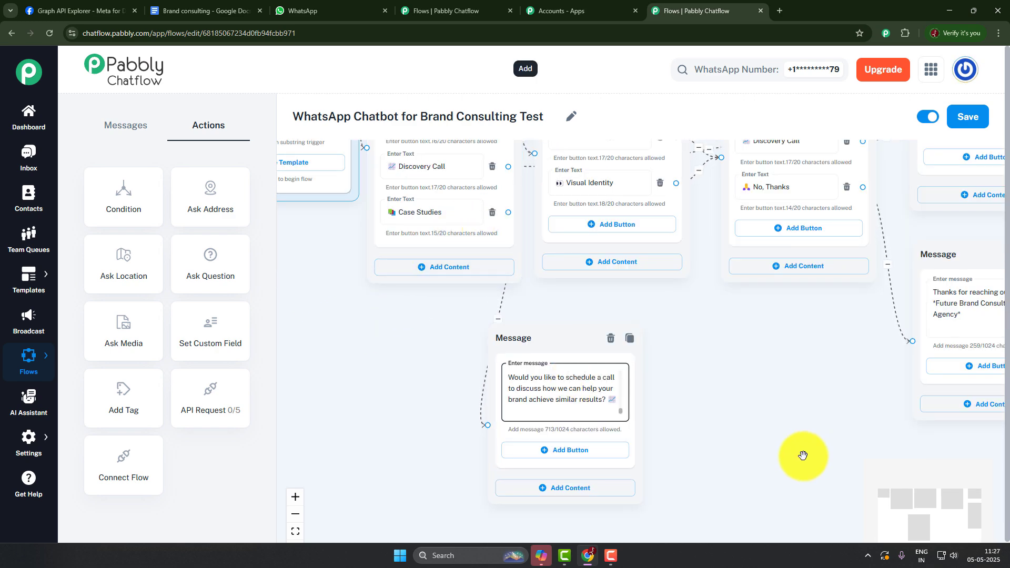
Read through the whole case studies message, from its opening line to the closing question about scheduling a call.
mouse_move(632, 405)
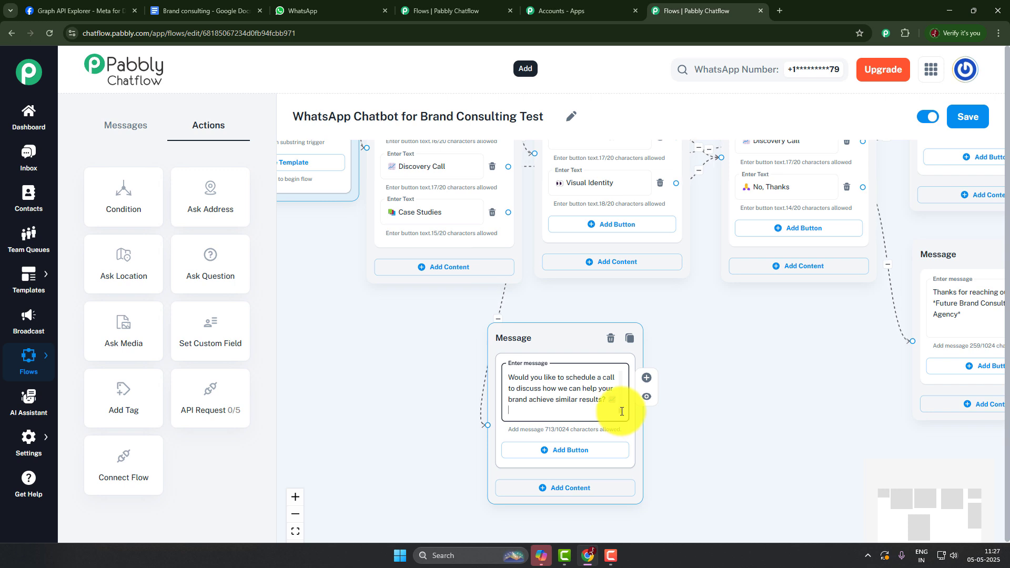
scroll(621, 411, up, 5)
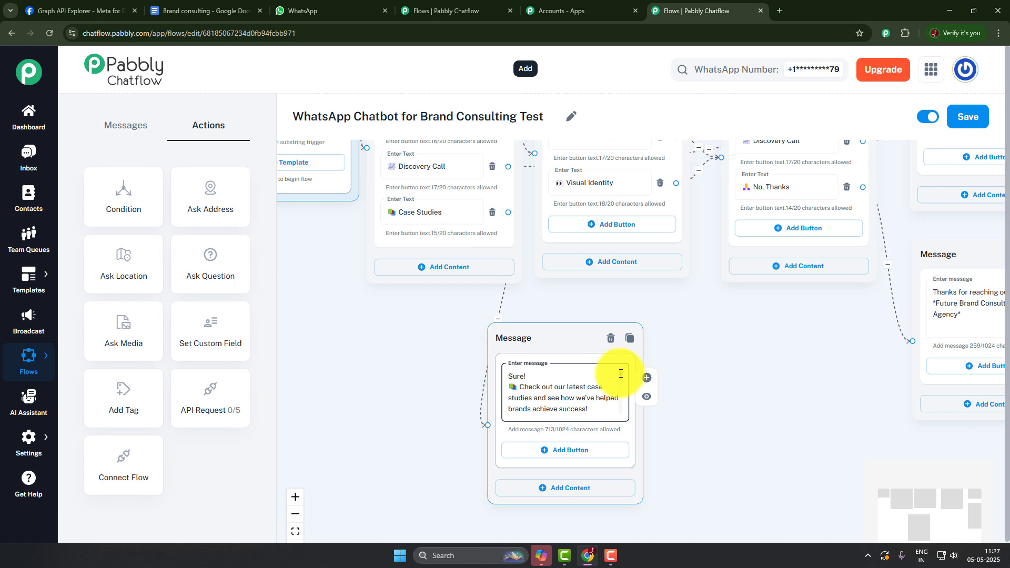
scroll(621, 374, down, 2)
scroll(625, 373, down, 3)
scroll(625, 375, up, 2)
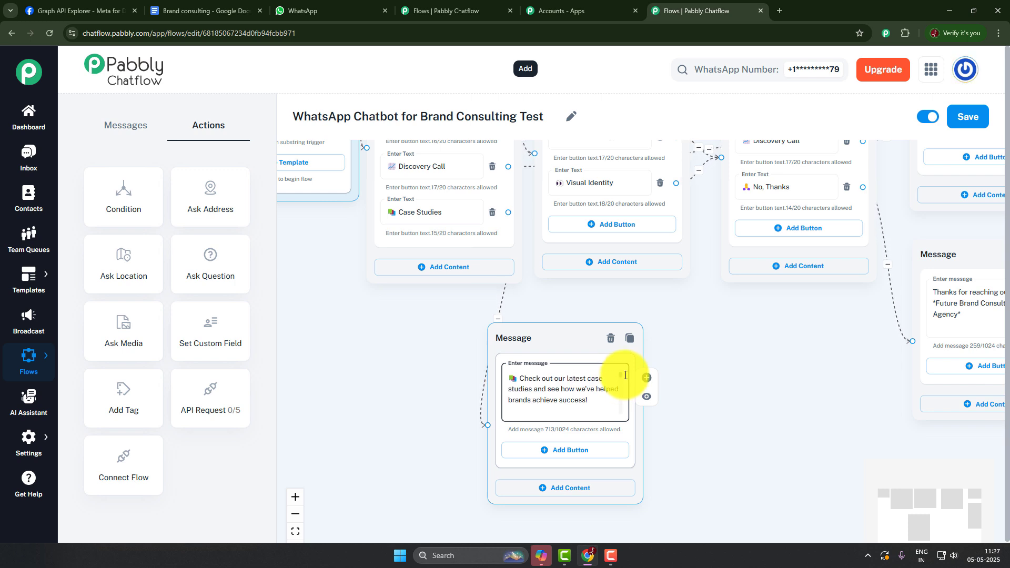
scroll(625, 377, down, 2)
scroll(625, 384, down, 5)
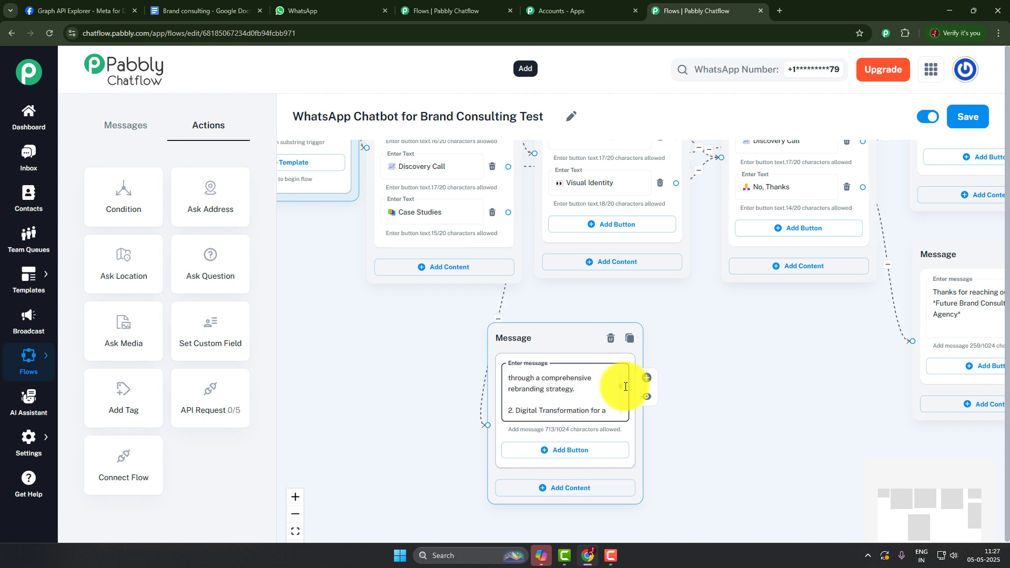
scroll(628, 398, down, 5)
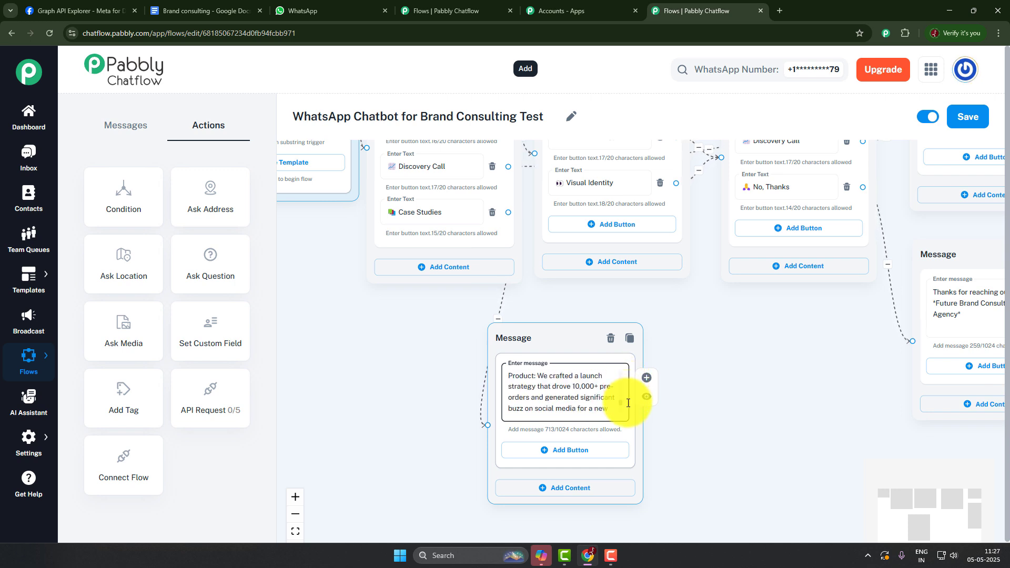
scroll(628, 413, down, 1)
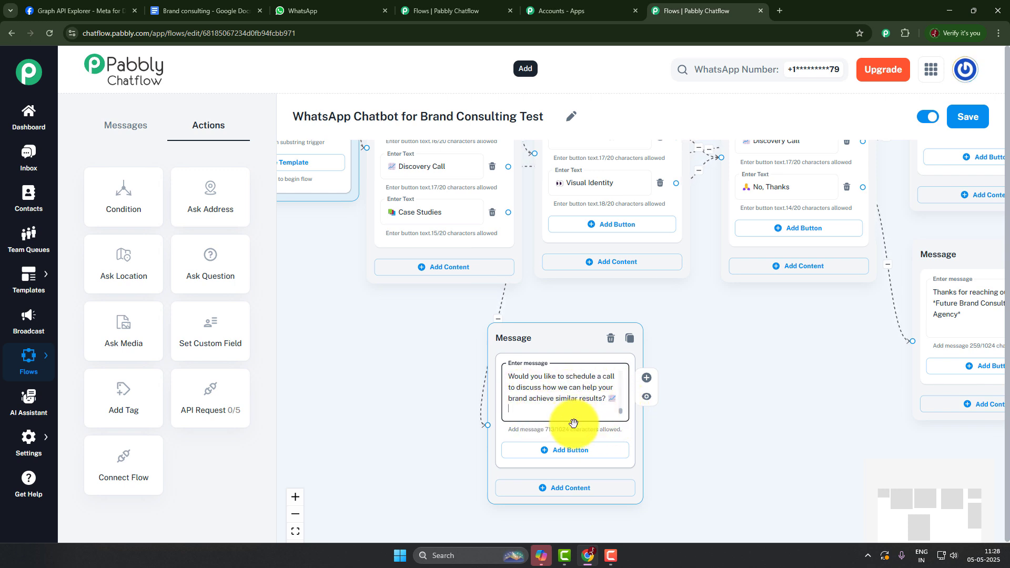
Add two buttons to the case studies message: 📈 Discovery Call and 🙏 No, Thanks.
drag(723, 417, 662, 350)
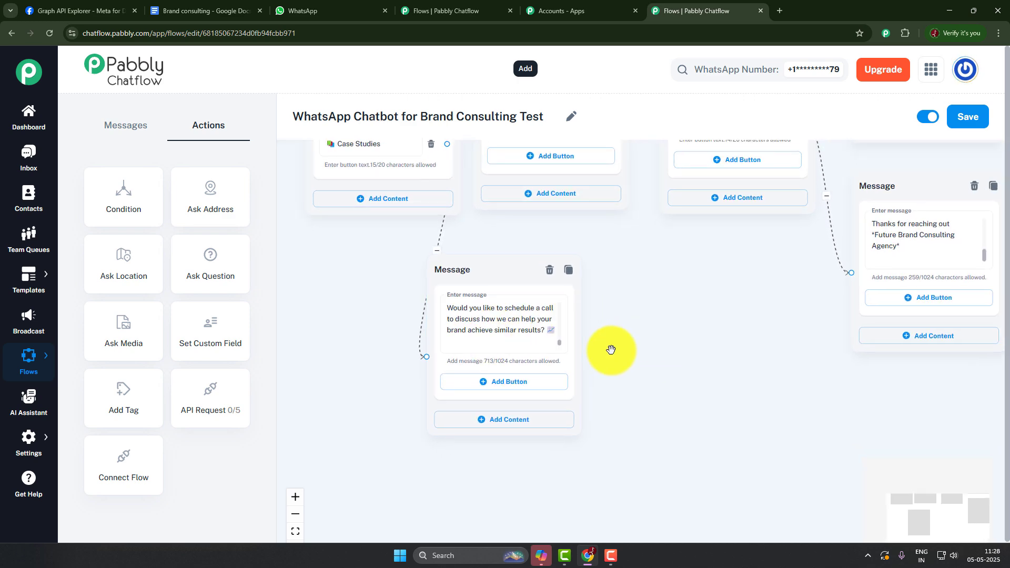
drag(710, 399, 689, 404)
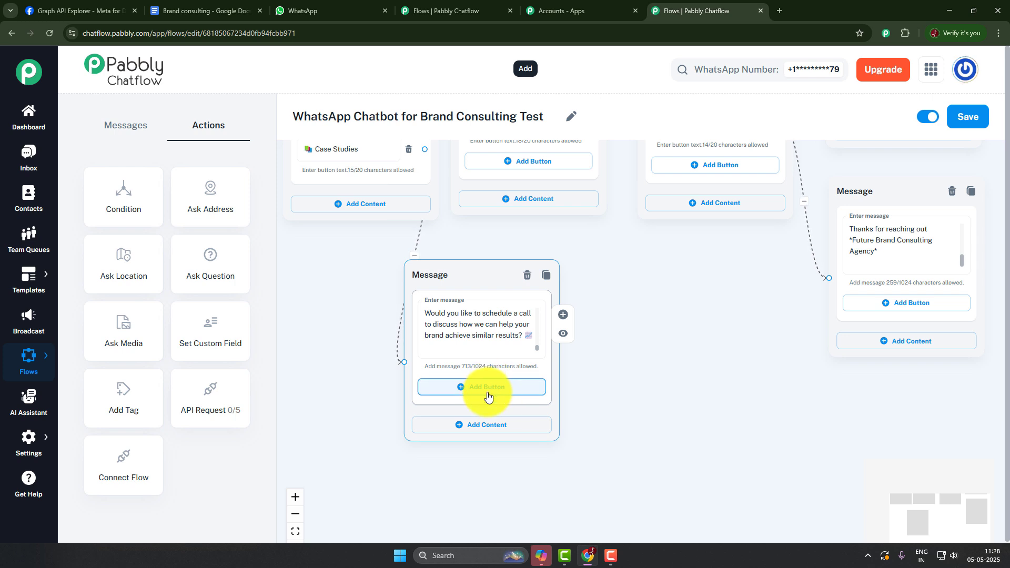
click(462, 387)
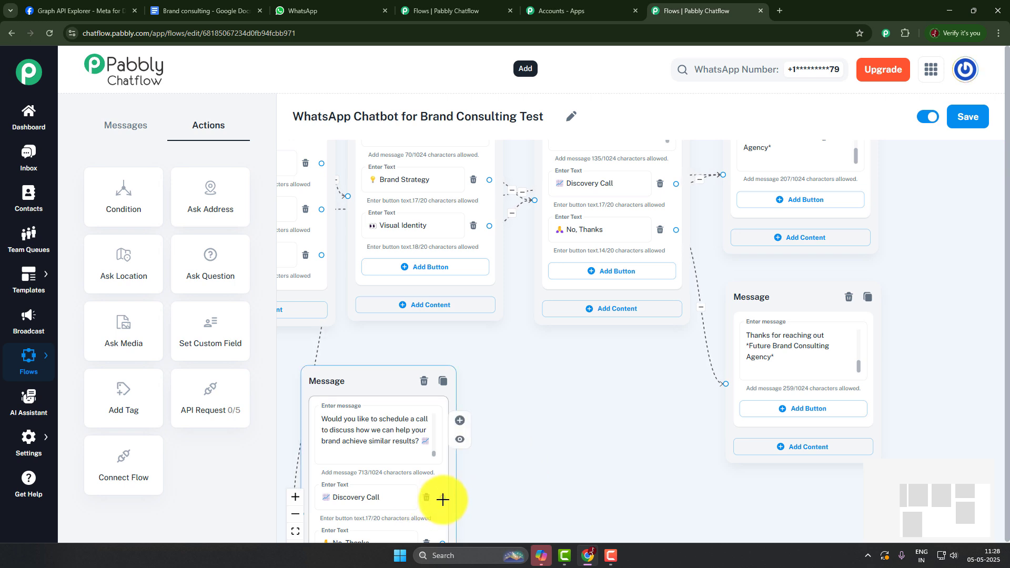
Connect the case studies message's Discovery Call button to the call-scheduled message and its No, Thanks button to the "No worries at all!" message.
drag(443, 497, 723, 175)
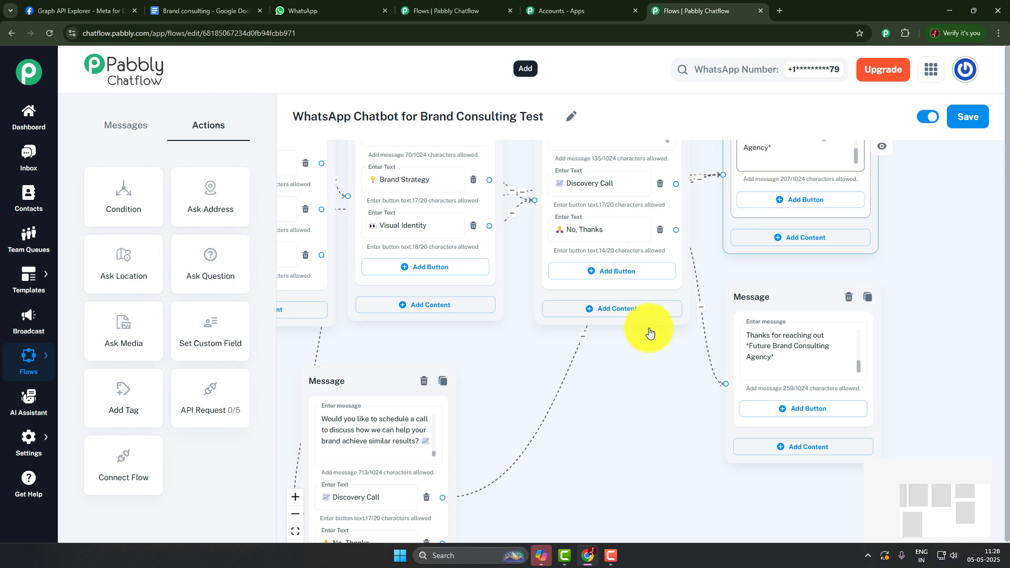
scroll(519, 493, down, 1)
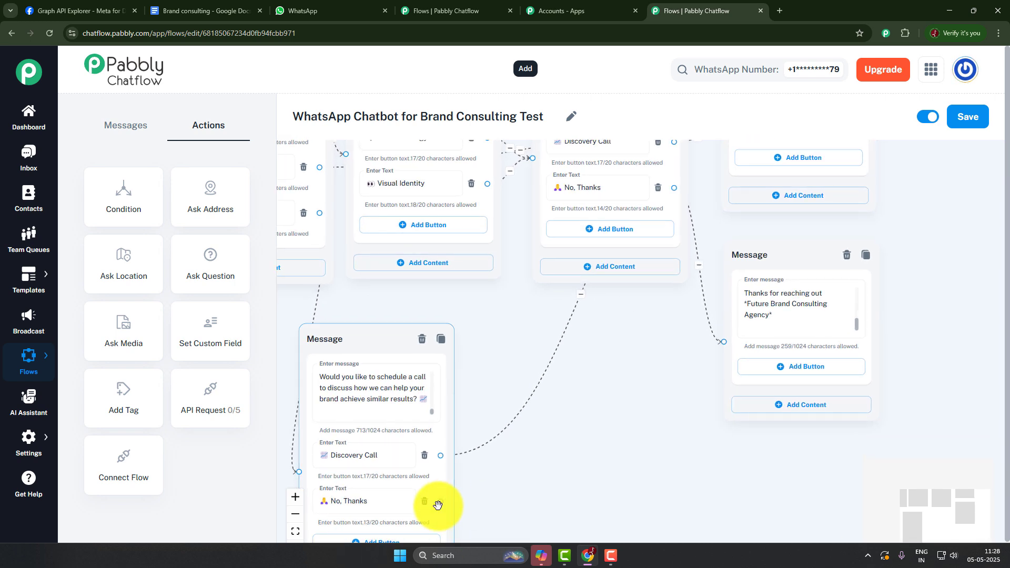
drag(440, 501, 727, 343)
scroll(672, 466, down, 3)
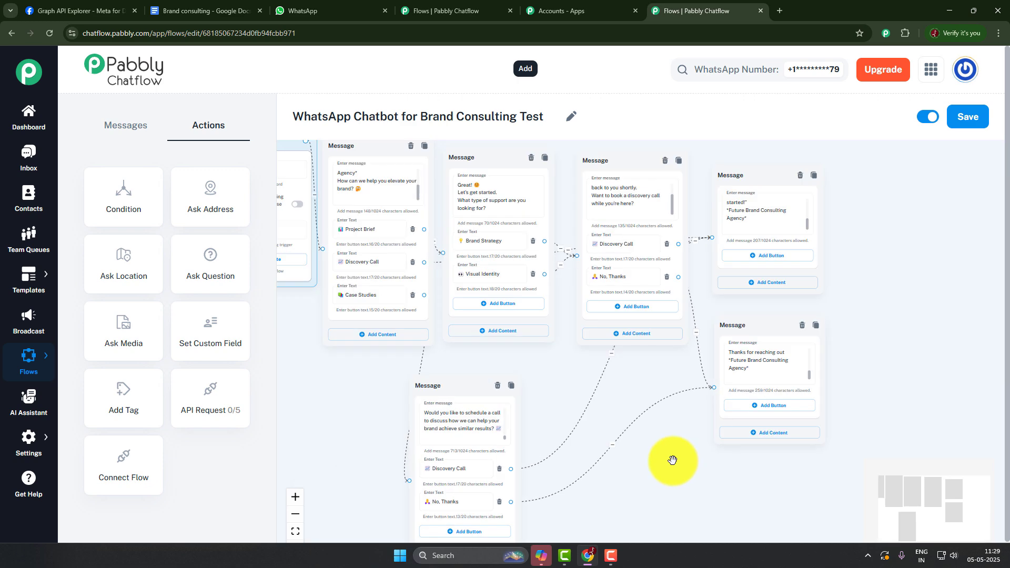
scroll(673, 461, down, 3)
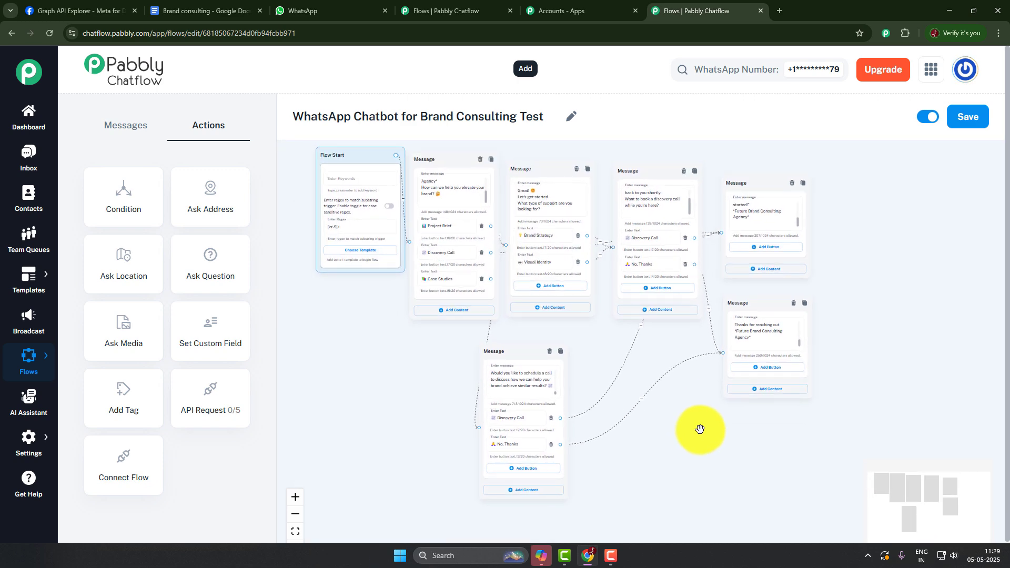
Save the WhatsApp Chatbot for Brand Consulting Test flow with all its message connections.
scroll(700, 429, down, 1)
click(971, 119)
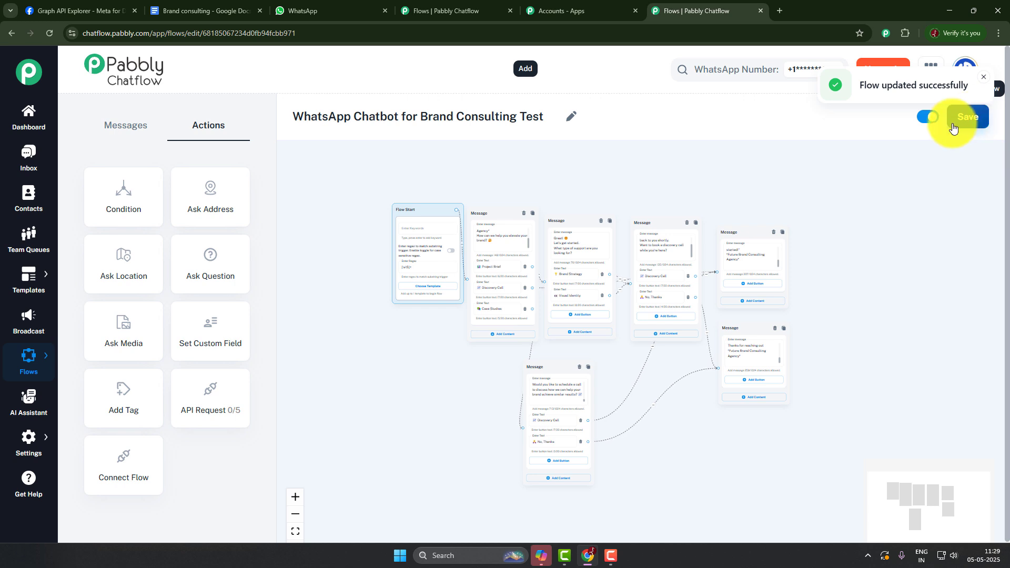
Switch to WhatsApp and test the chatbot by sending "brand", replying with Project Brief and choosing Discovery Call from the welcome message.
click(296, 7)
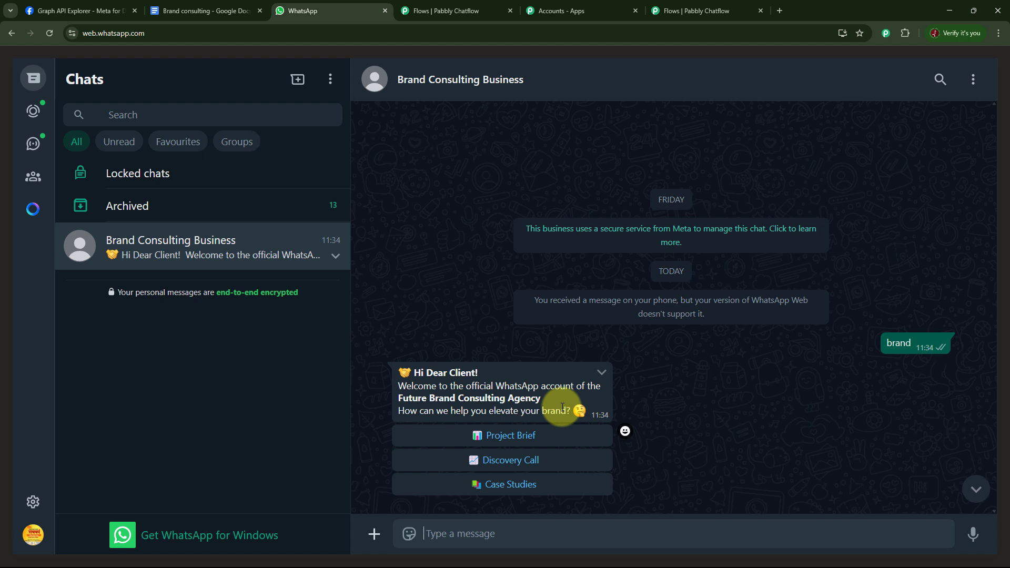
click(530, 439)
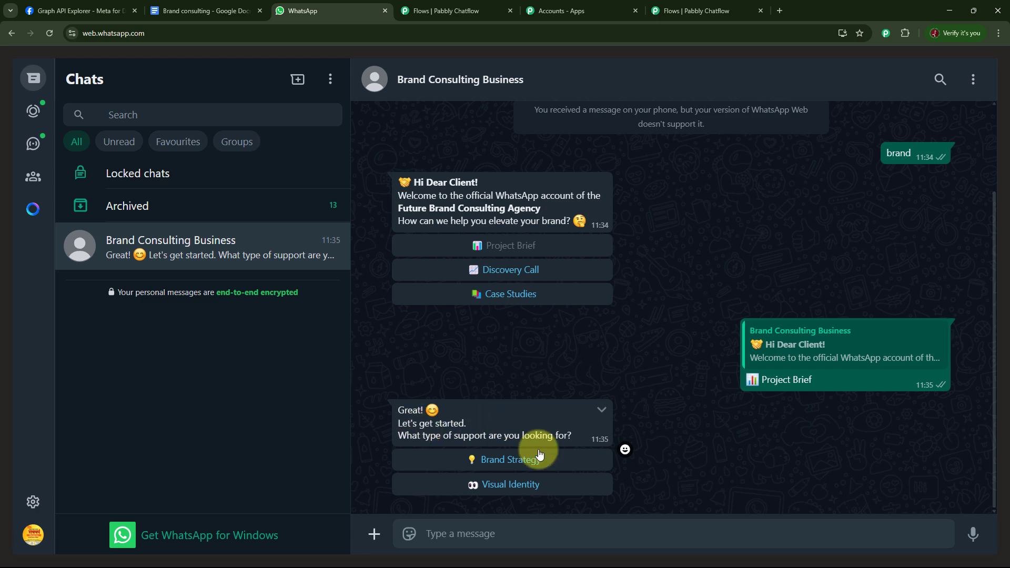
click(533, 269)
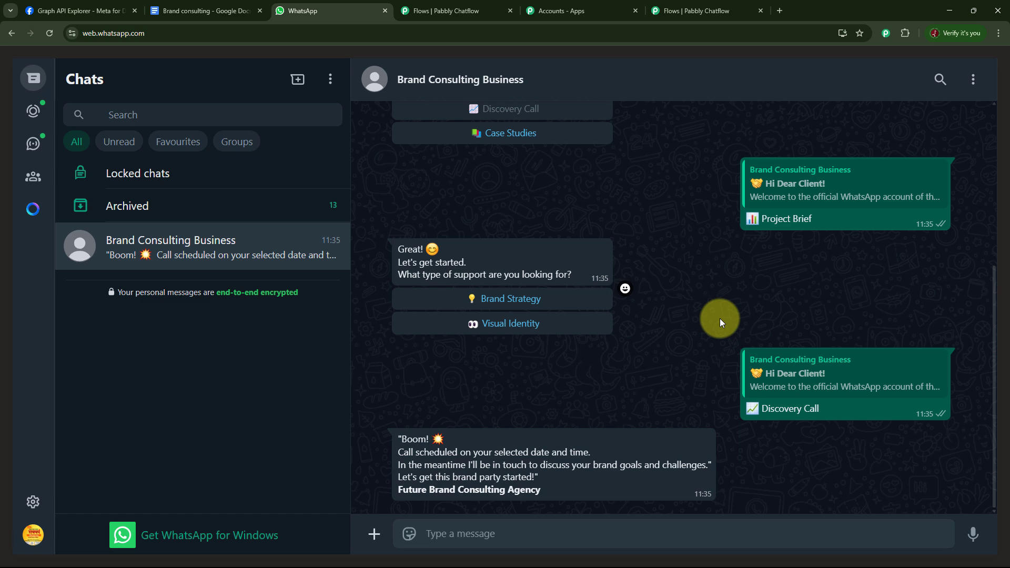
Switch back to Pabbly Chatflow and open the test contact's most recent conversation in the inbox.
click(694, 11)
click(28, 157)
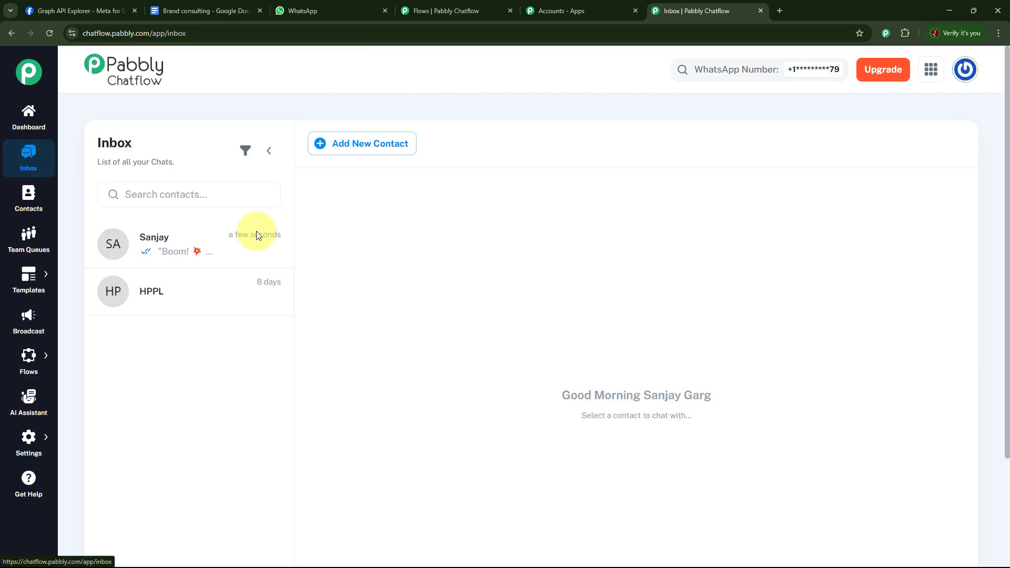
click(258, 234)
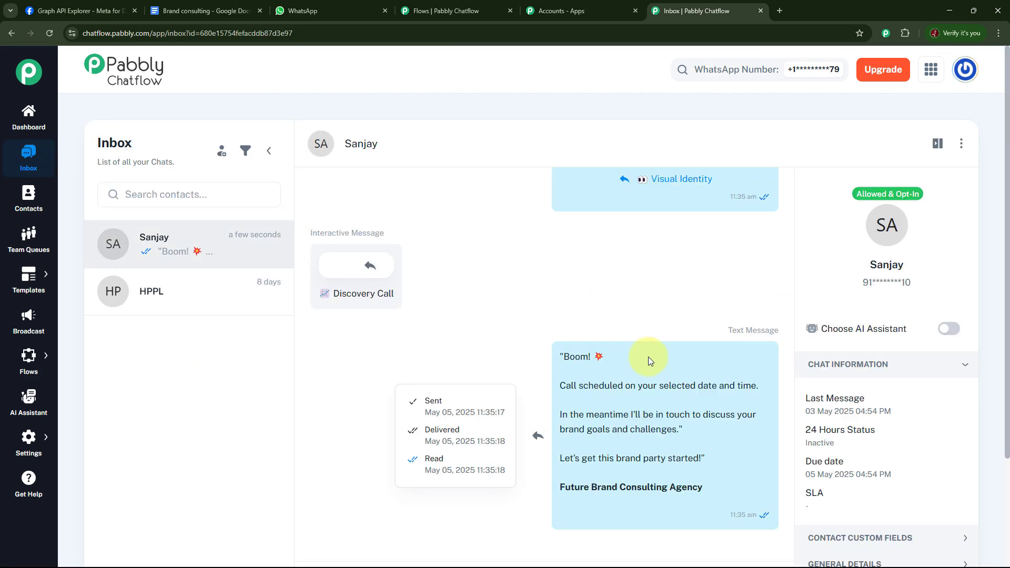
Review the logged chatbot conversation from the "brand" message through the Project Brief and Discovery Call replies to the call-scheduled message.
scroll(650, 357, up, 4)
scroll(648, 359, up, 7)
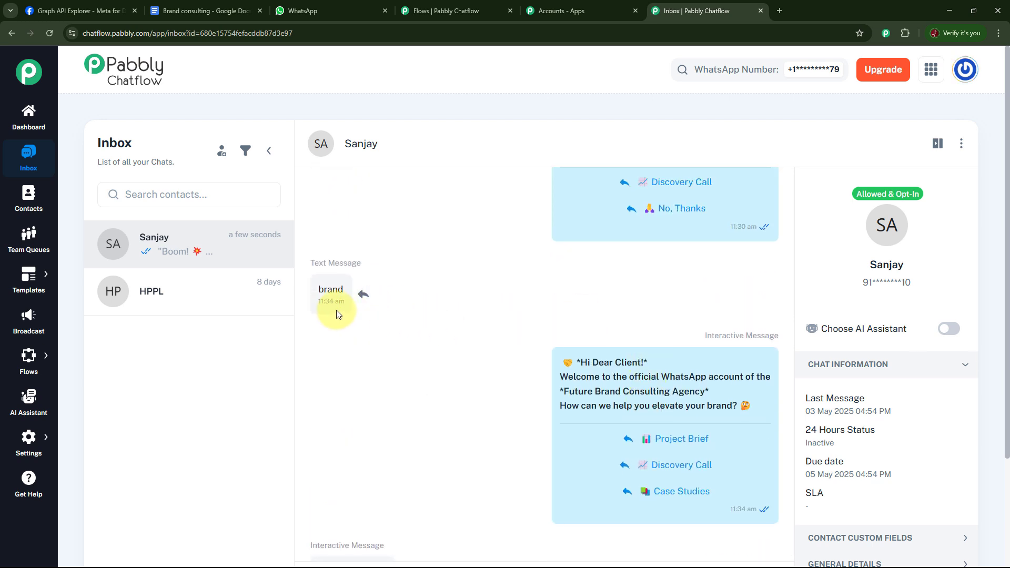
scroll(725, 314, down, 2)
mouse_move(726, 314)
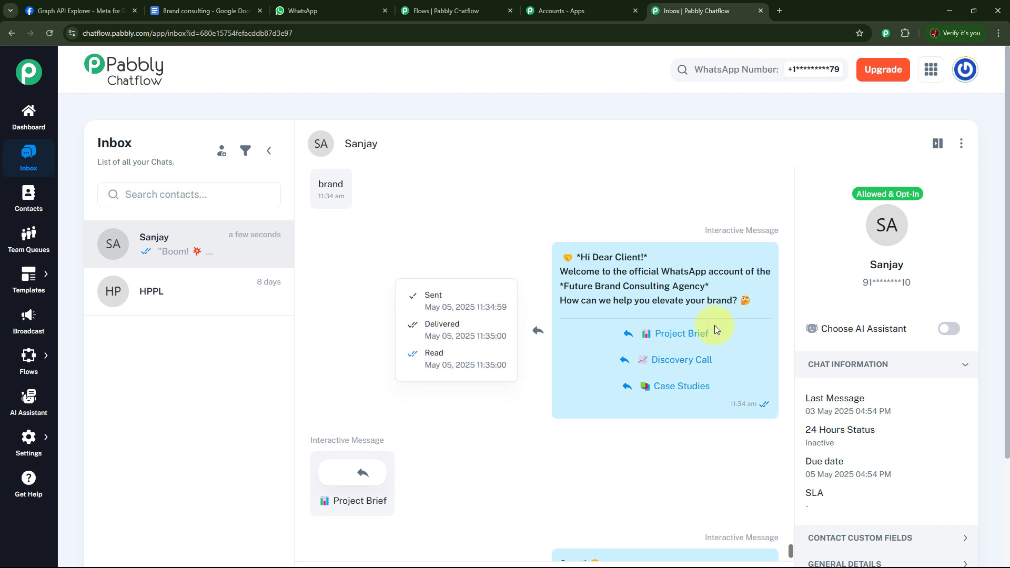
scroll(605, 358, down, 4)
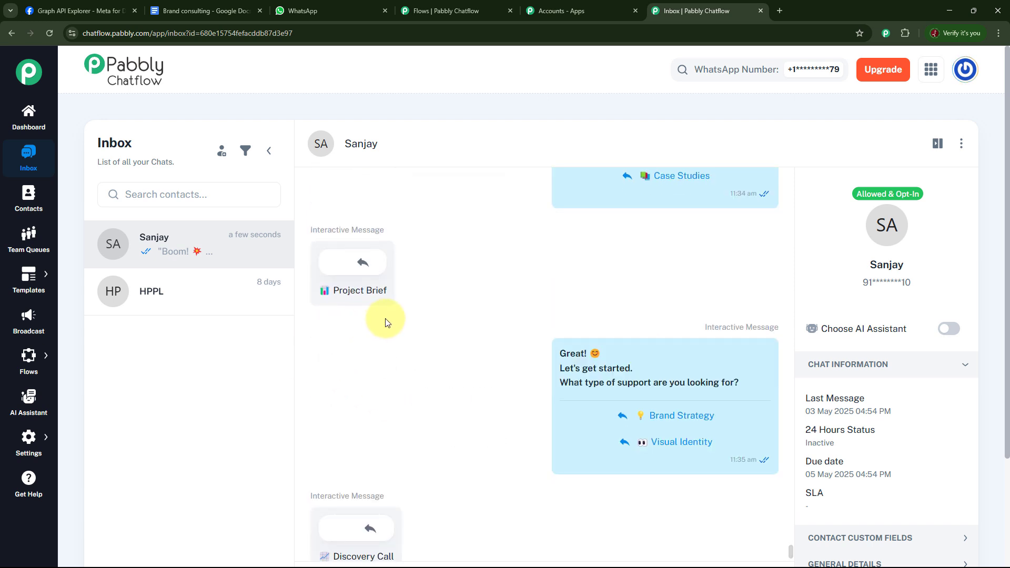
scroll(674, 332, down, 2)
mouse_move(735, 348)
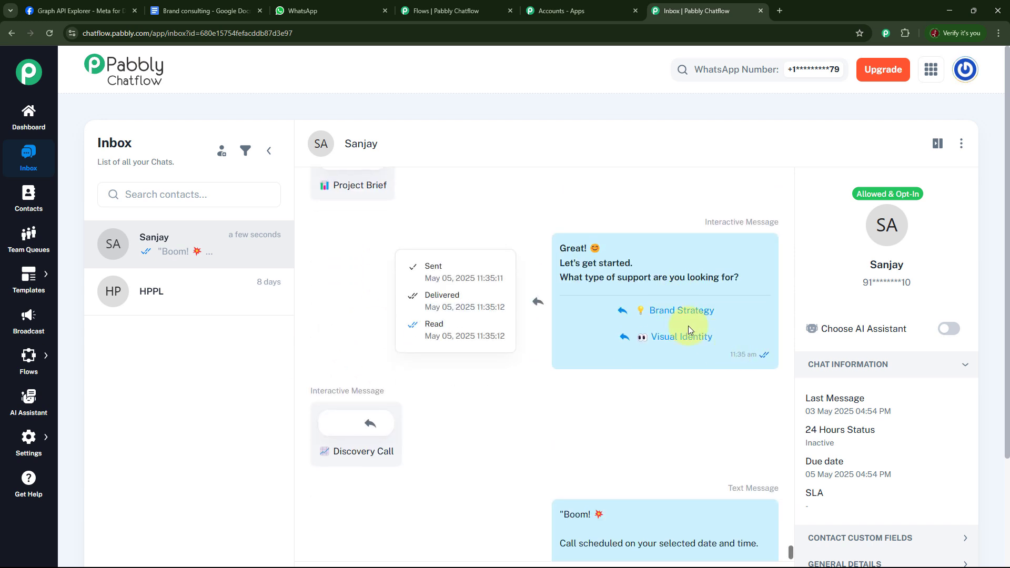
scroll(598, 379, down, 3)
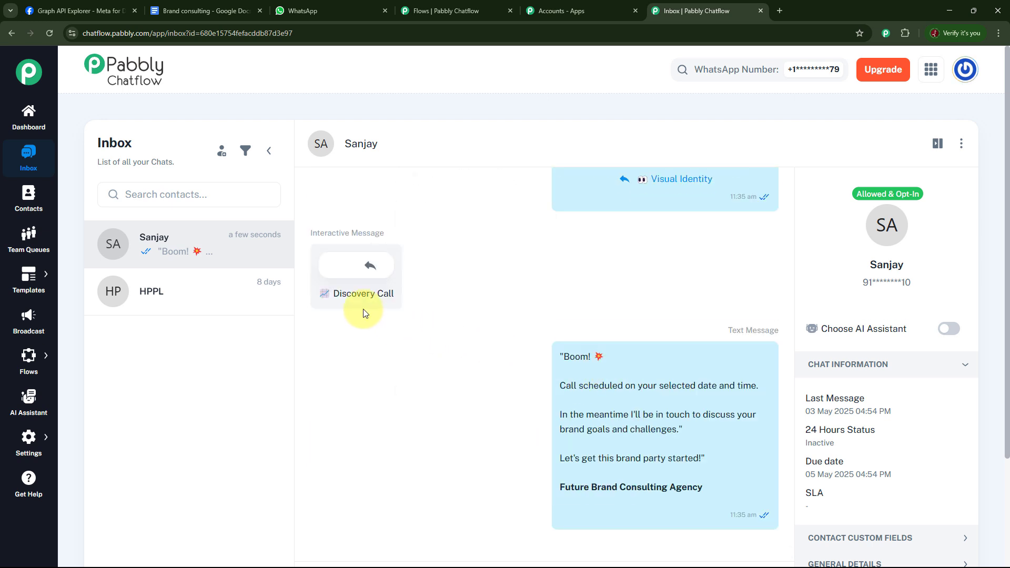
scroll(682, 321, down, 3)
mouse_move(682, 321)
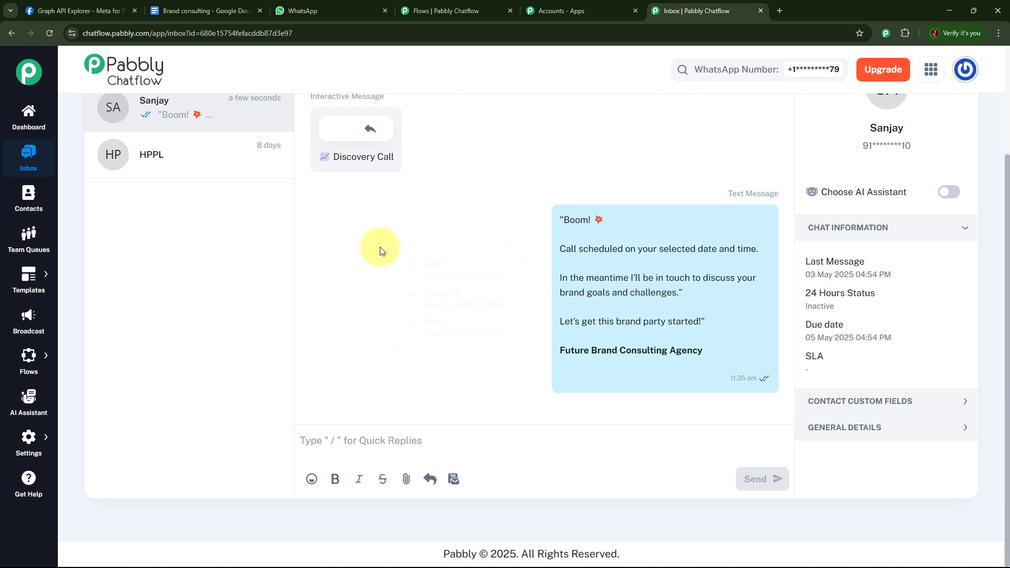
click(25, 173)
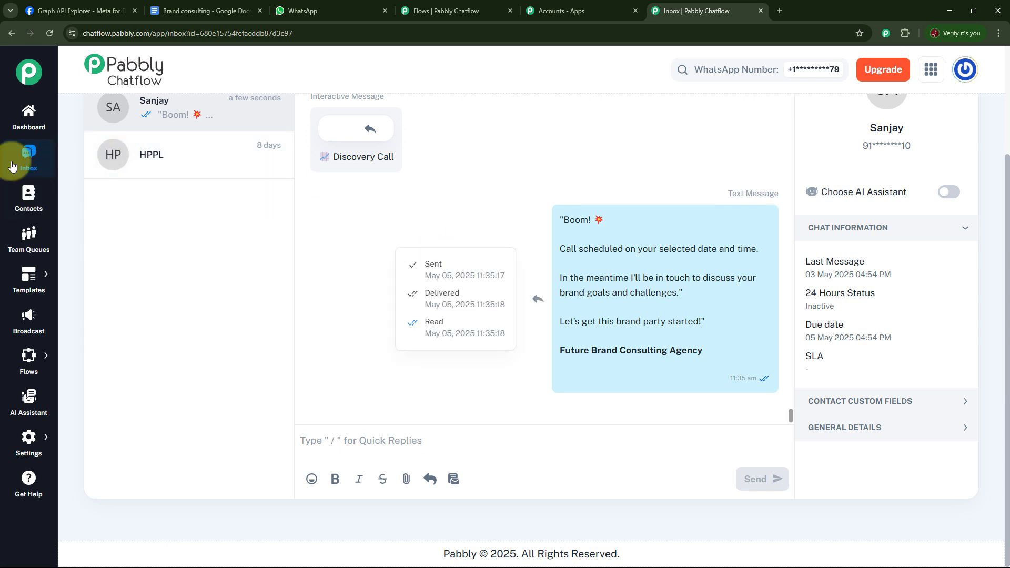